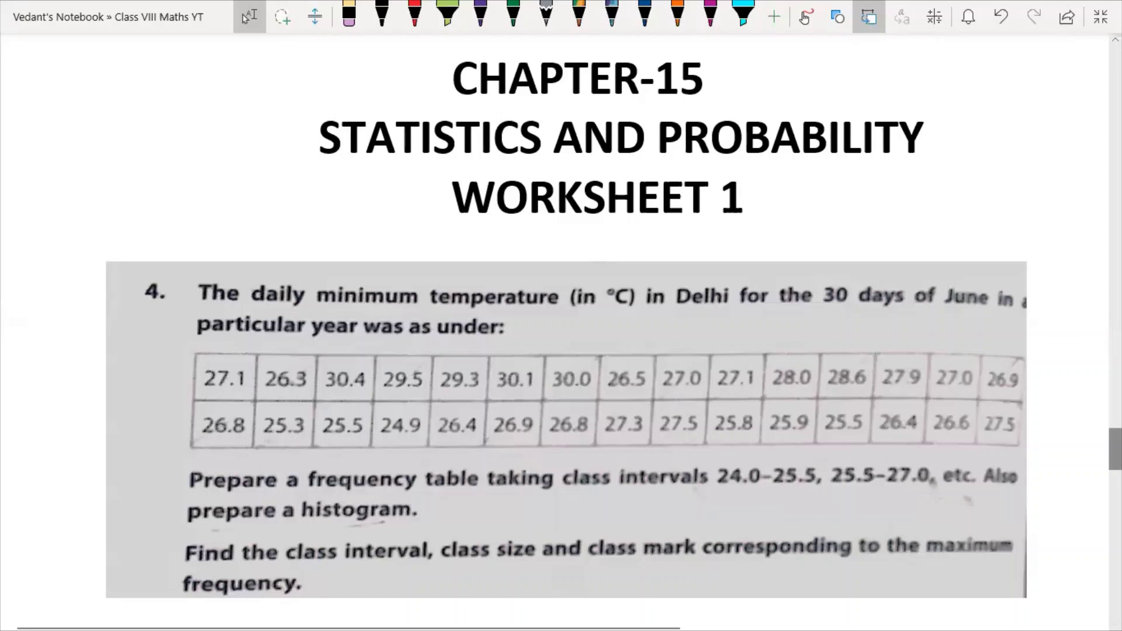
Scroll to question 4 and underline "30 days" with the red pen
{"action": "scroll", "coordinate": [561, 351], "scroll_direction": "down", "scroll_amount": 3}
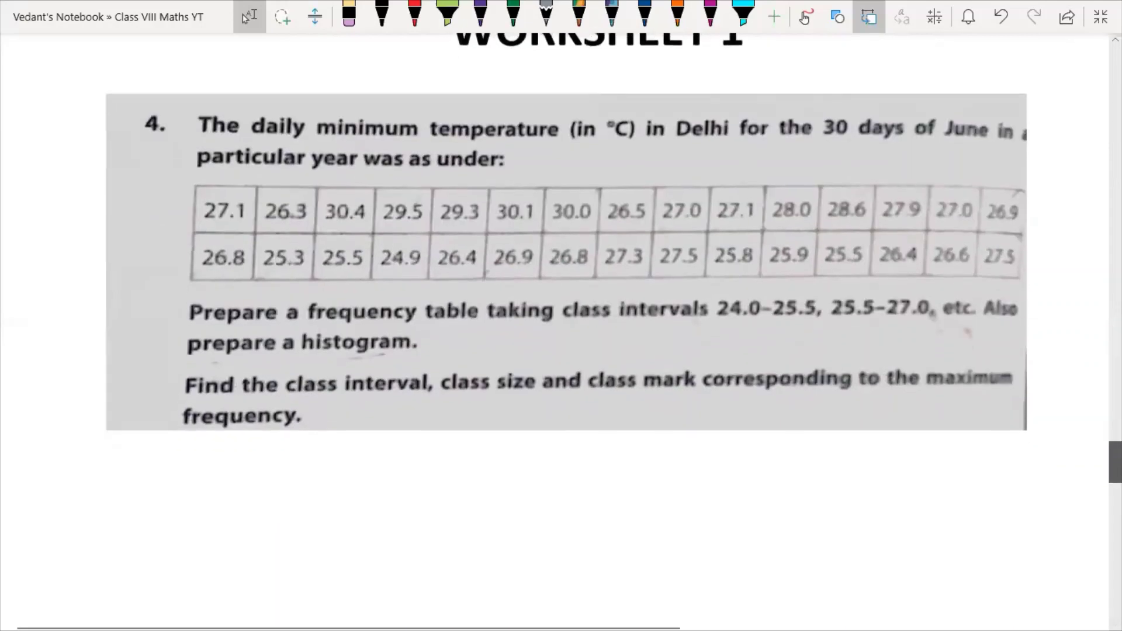
{"action": "scroll", "coordinate": [562, 257], "scroll_direction": "down", "scroll_amount": 1}
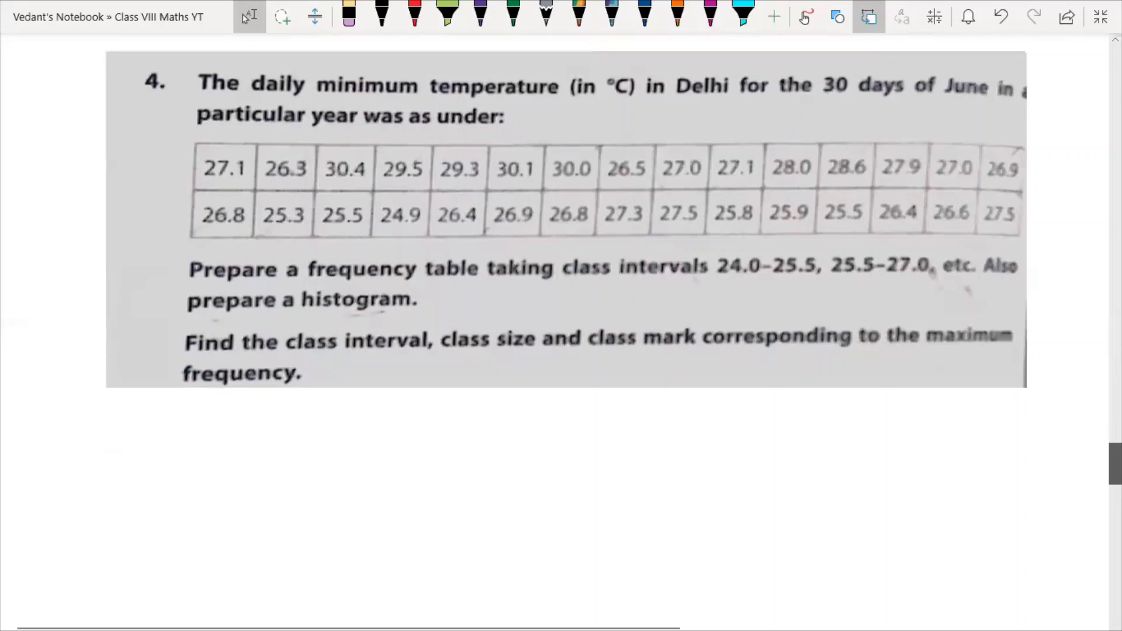
{"action": "scroll", "coordinate": [561, 245], "scroll_direction": "down", "scroll_amount": 1}
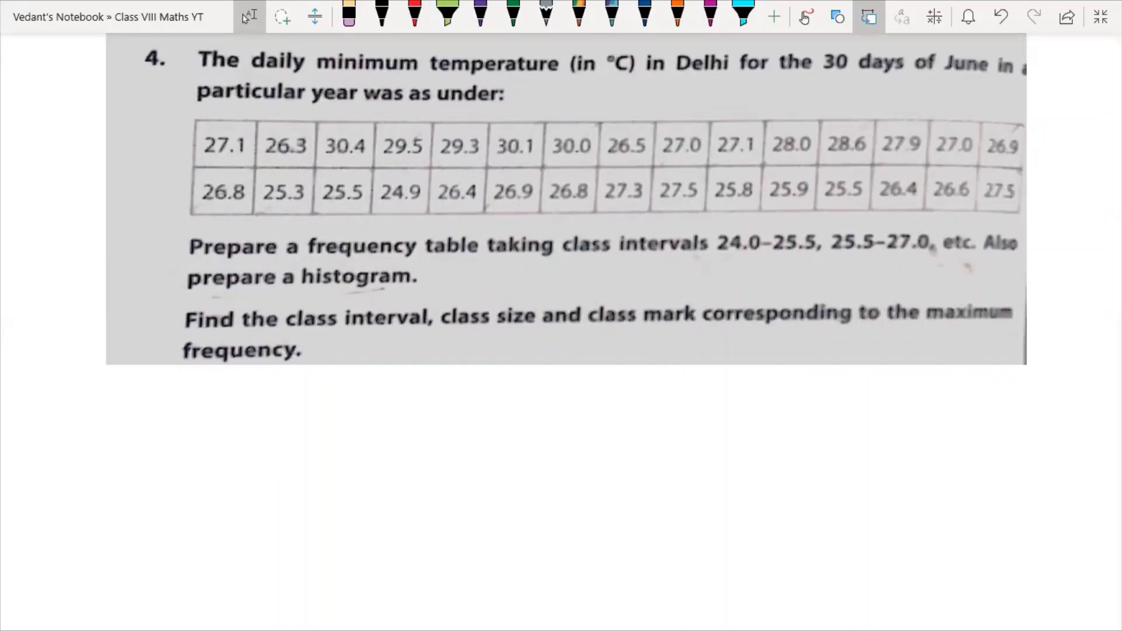
{"action": "left_click_drag", "start_coordinate": [831, 80], "coordinate": [875, 80]}
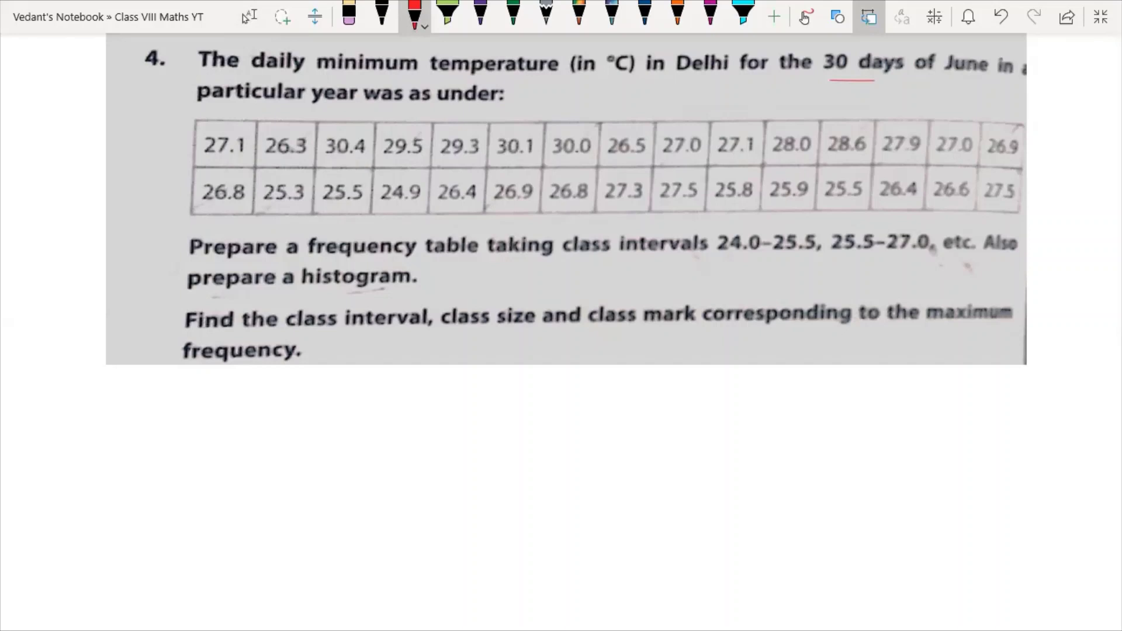
Underline 24.0–25.5 and 25.5–27.0, then handwrite "Class Interval" below the question
{"action": "left_click_drag", "start_coordinate": [723, 256], "coordinate": [767, 255]}
{"action": "left_click_drag", "start_coordinate": [845, 258], "coordinate": [904, 255]}
{"action": "mouse_move", "coordinate": [82, 410]}
{"action": "left_mouse_down"}
{"action": "mouse_move", "coordinate": [83, 432]}
{"action": "mouse_move", "coordinate": [111, 436]}
{"action": "mouse_move", "coordinate": [128, 420]}
{"action": "mouse_move", "coordinate": [125, 434]}
{"action": "mouse_move", "coordinate": [149, 430]}
{"action": "left_mouse_up"}
{"action": "left_click_drag", "start_coordinate": [168, 417], "coordinate": [174, 434]}
{"action": "left_click_drag", "start_coordinate": [170, 433], "coordinate": [182, 434]}
{"action": "mouse_move", "coordinate": [190, 420]}
{"action": "left_mouse_down"}
{"action": "mouse_move", "coordinate": [187, 436]}
{"action": "mouse_move", "coordinate": [234, 437]}
{"action": "left_mouse_up"}
{"action": "left_click_drag", "start_coordinate": [235, 430], "coordinate": [248, 439]}
{"action": "left_click_drag", "start_coordinate": [250, 422], "coordinate": [251, 440]}
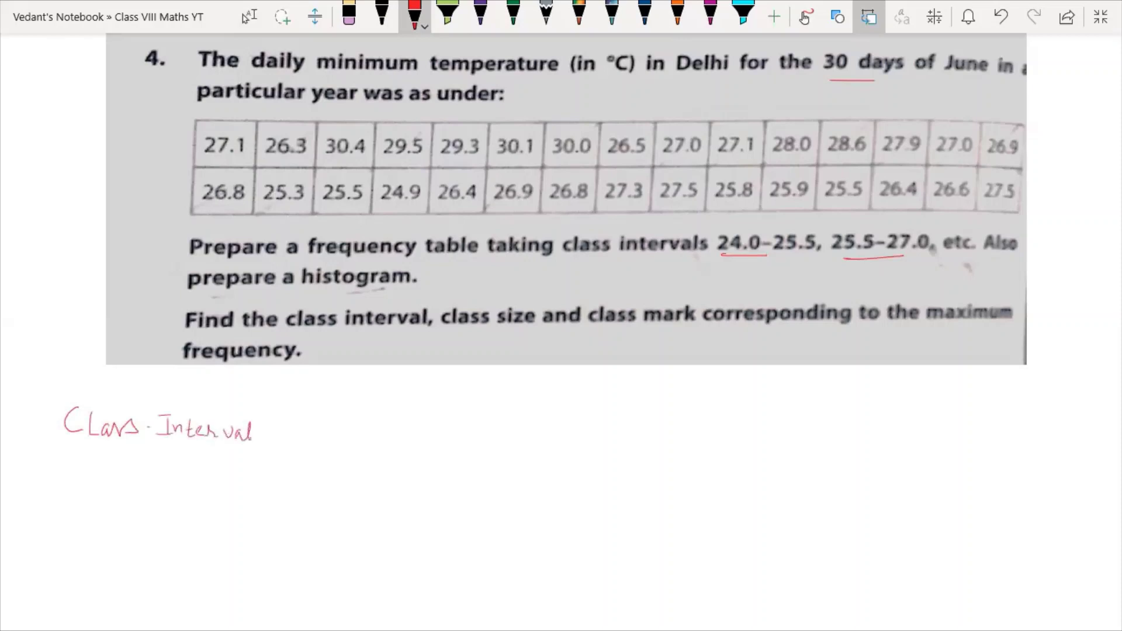
Rule the first column divider and write the "Tally marks" heading
{"action": "left_click_drag", "start_coordinate": [321, 398], "coordinate": [323, 630]}
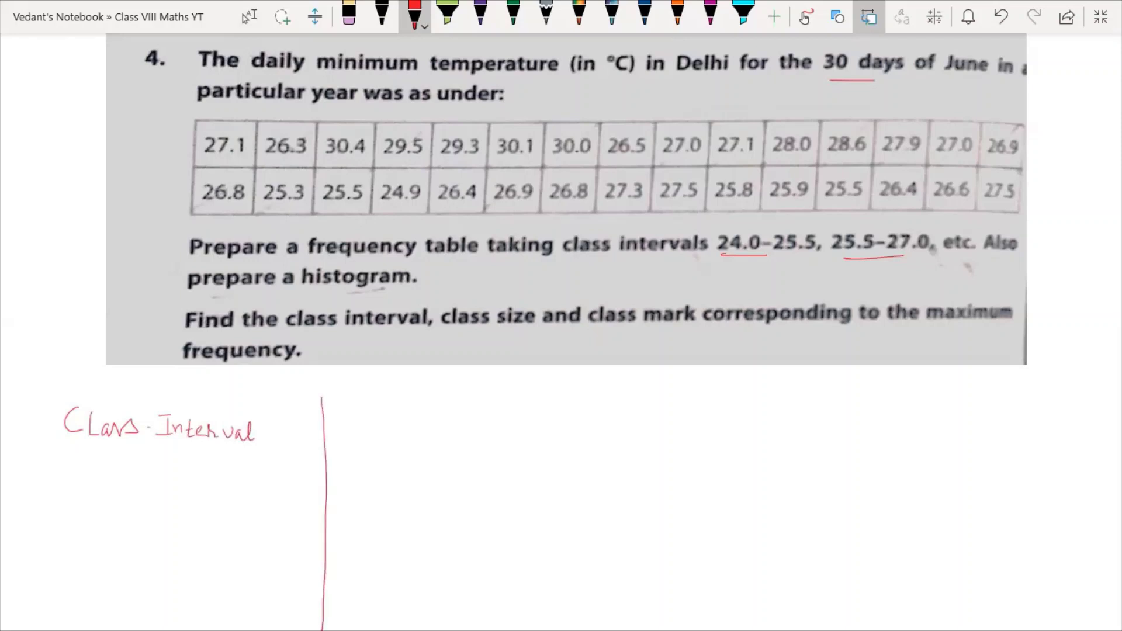
{"action": "mouse_move", "coordinate": [361, 416]}
{"action": "left_mouse_down"}
{"action": "mouse_move", "coordinate": [380, 414]}
{"action": "mouse_move", "coordinate": [373, 435]}
{"action": "mouse_move", "coordinate": [386, 434]}
{"action": "left_mouse_up"}
{"action": "mouse_move", "coordinate": [389, 419]}
{"action": "left_mouse_down"}
{"action": "mouse_move", "coordinate": [392, 437]}
{"action": "mouse_move", "coordinate": [414, 432]}
{"action": "mouse_move", "coordinate": [416, 450]}
{"action": "mouse_move", "coordinate": [434, 432]}
{"action": "mouse_move", "coordinate": [453, 439]}
{"action": "left_mouse_up"}
{"action": "left_click_drag", "start_coordinate": [449, 433], "coordinate": [475, 442]}
Rule the second divider, write the "Frequency" heading, and start the first row with 24.0
{"action": "left_click_drag", "start_coordinate": [533, 401], "coordinate": [543, 627]}
{"action": "left_click_drag", "start_coordinate": [567, 409], "coordinate": [568, 431]}
{"action": "mouse_move", "coordinate": [578, 418]}
{"action": "left_mouse_down"}
{"action": "mouse_move", "coordinate": [579, 429]}
{"action": "mouse_move", "coordinate": [592, 421]}
{"action": "left_mouse_up"}
{"action": "mouse_move", "coordinate": [591, 426]}
{"action": "left_mouse_down"}
{"action": "mouse_move", "coordinate": [608, 445]}
{"action": "mouse_move", "coordinate": [673, 435]}
{"action": "mouse_move", "coordinate": [658, 467]}
{"action": "left_mouse_up"}
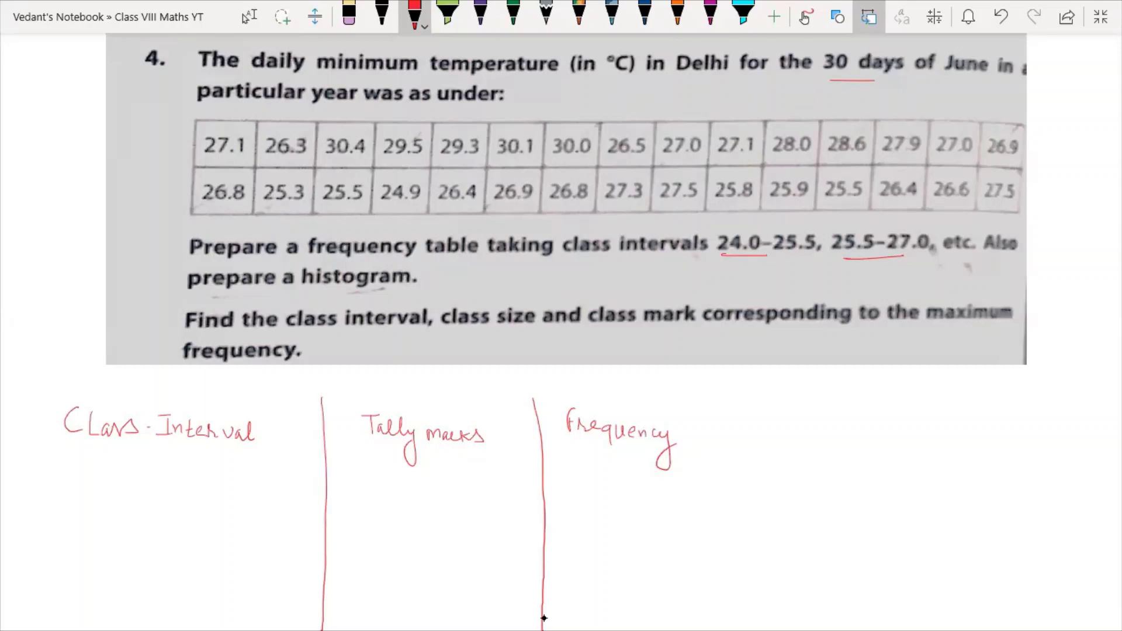
{"action": "mouse_move", "coordinate": [58, 462]}
{"action": "left_mouse_down"}
{"action": "mouse_move", "coordinate": [74, 489]}
{"action": "mouse_move", "coordinate": [96, 476]}
{"action": "mouse_move", "coordinate": [169, 489]}
{"action": "mouse_move", "coordinate": [181, 471]}
{"action": "mouse_move", "coordinate": [168, 491]}
{"action": "mouse_move", "coordinate": [212, 477]}
{"action": "mouse_move", "coordinate": [186, 493]}
{"action": "left_mouse_up"}
Complete the 24.0–25.5 row and write 25.5–27.0 in the second row
{"action": "left_click", "coordinate": [90, 483]}
{"action": "left_click", "coordinate": [182, 489]}
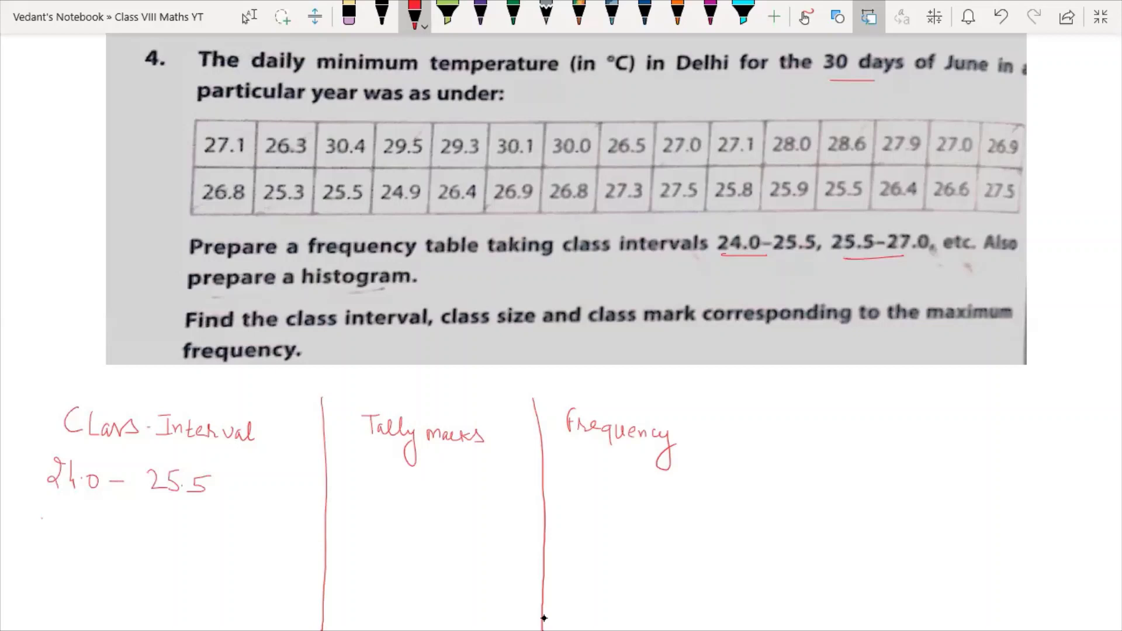
{"action": "mouse_move", "coordinate": [41, 519]}
{"action": "left_mouse_down"}
{"action": "mouse_move", "coordinate": [50, 533]}
{"action": "mouse_move", "coordinate": [68, 518]}
{"action": "left_mouse_up"}
{"action": "mouse_move", "coordinate": [56, 520]}
{"action": "left_mouse_down"}
{"action": "mouse_move", "coordinate": [54, 537]}
{"action": "mouse_move", "coordinate": [94, 516]}
{"action": "left_mouse_up"}
{"action": "left_click", "coordinate": [71, 534]}
{"action": "mouse_move", "coordinate": [79, 519]}
{"action": "left_mouse_down"}
{"action": "mouse_move", "coordinate": [76, 538]}
{"action": "mouse_move", "coordinate": [123, 530]}
{"action": "mouse_move", "coordinate": [170, 542]}
{"action": "mouse_move", "coordinate": [191, 526]}
{"action": "left_mouse_up"}
{"action": "left_click", "coordinate": [178, 532]}
Write the third interval starting at 27.0, then retrace the 9 in its upper limit with the red pen
{"action": "mouse_move", "coordinate": [34, 565]}
{"action": "left_mouse_down"}
{"action": "mouse_move", "coordinate": [50, 580]}
{"action": "mouse_move", "coordinate": [74, 574]}
{"action": "left_mouse_up"}
{"action": "left_click", "coordinate": [59, 577]}
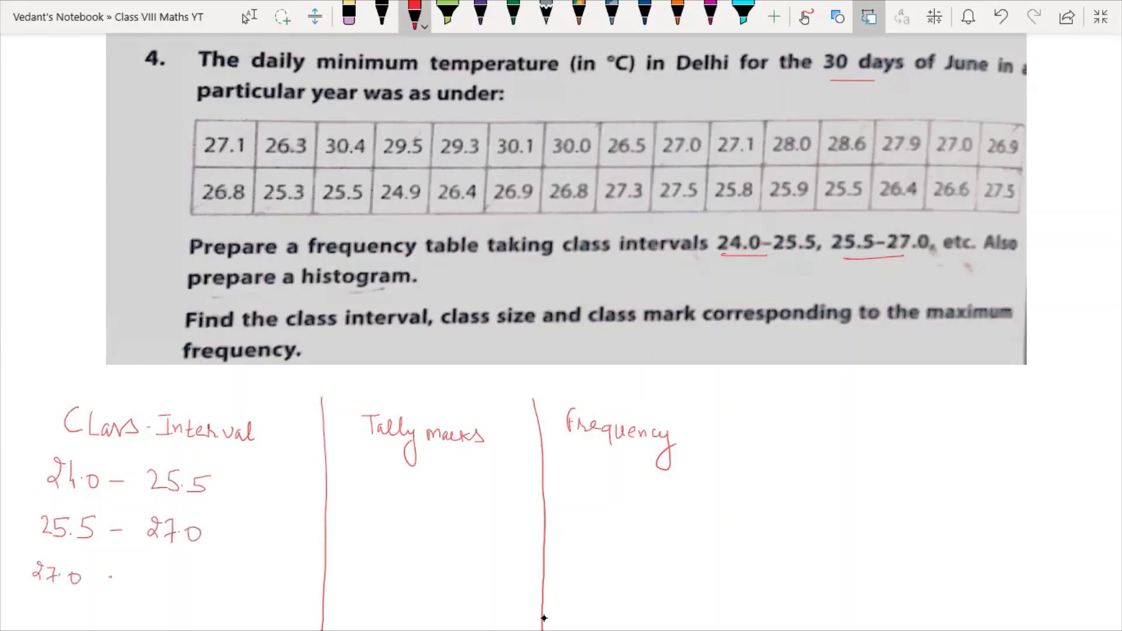
{"action": "mouse_move", "coordinate": [142, 572]}
{"action": "left_mouse_down"}
{"action": "mouse_move", "coordinate": [170, 579]}
{"action": "mouse_move", "coordinate": [166, 588]}
{"action": "mouse_move", "coordinate": [197, 583]}
{"action": "mouse_move", "coordinate": [178, 590]}
{"action": "left_mouse_up"}
{"action": "key", "text": "Escape"}
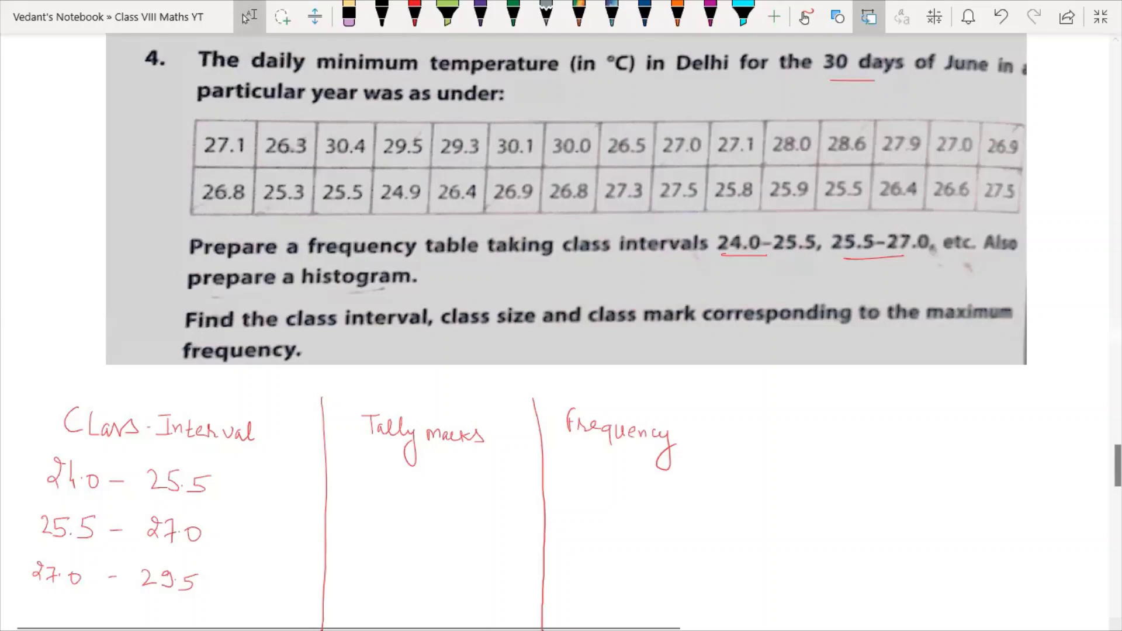
{"action": "left_click", "coordinate": [173, 601]}
{"action": "scroll", "coordinate": [173, 601], "scroll_direction": "down", "scroll_amount": 3}
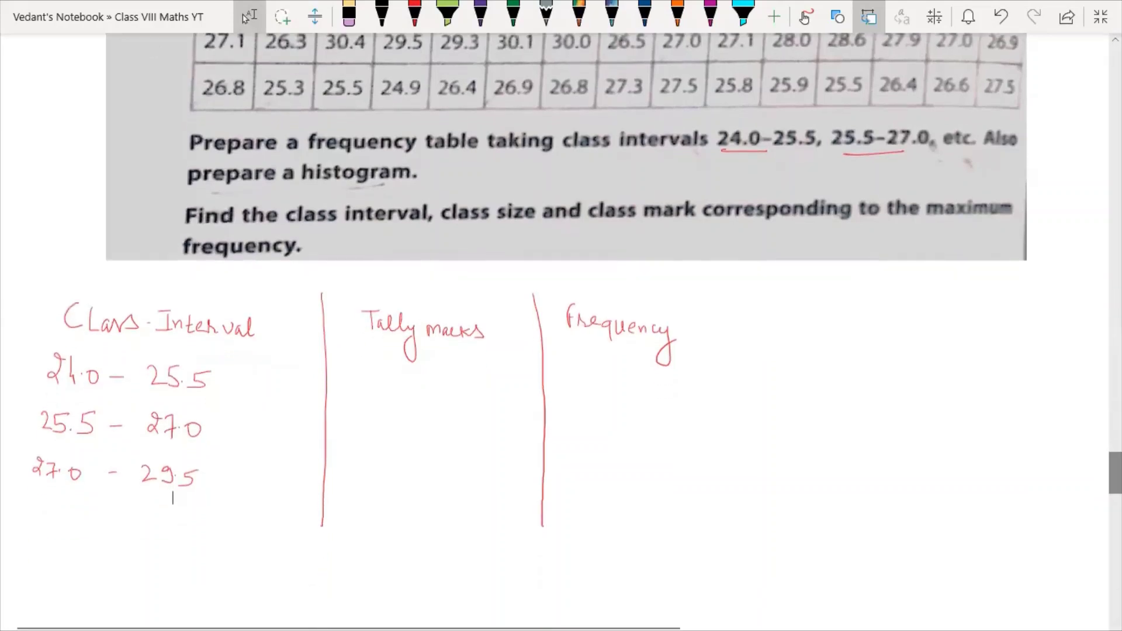
{"action": "left_click", "coordinate": [415, 14]}
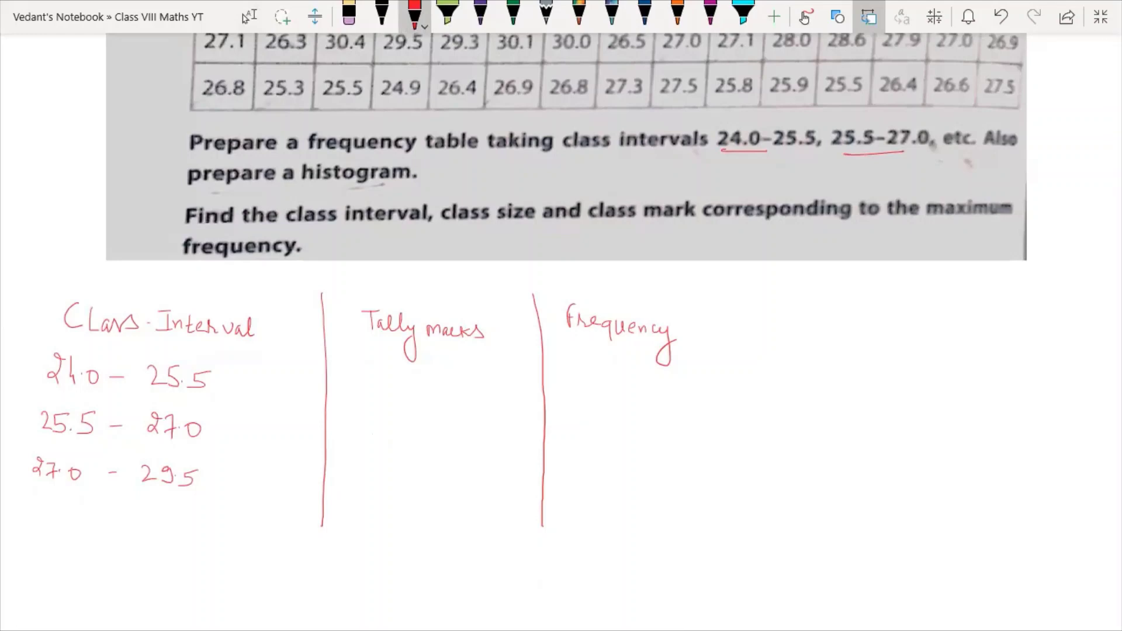
{"action": "mouse_move", "coordinate": [166, 475]}
{"action": "left_mouse_down"}
{"action": "mouse_move", "coordinate": [170, 484]}
{"action": "mouse_move", "coordinate": [164, 476]}
{"action": "left_mouse_up"}
Erase the third interval's wrong upper limit and rewrite it as 28.5
{"action": "left_click", "coordinate": [349, 15]}
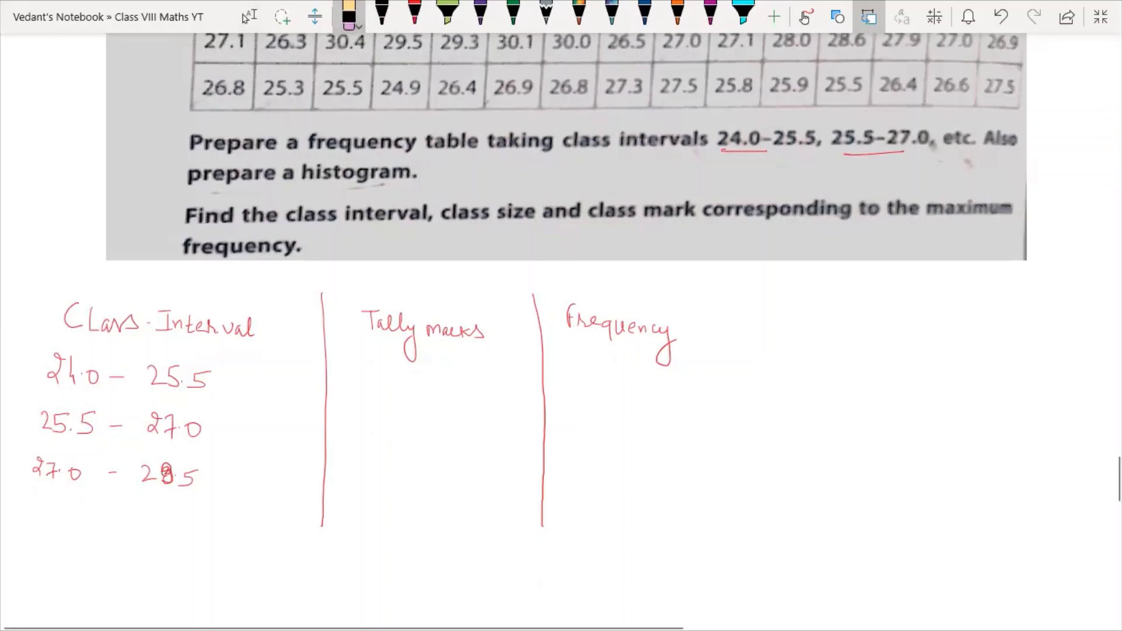
{"action": "left_click_drag", "start_coordinate": [166, 474], "coordinate": [193, 476]}
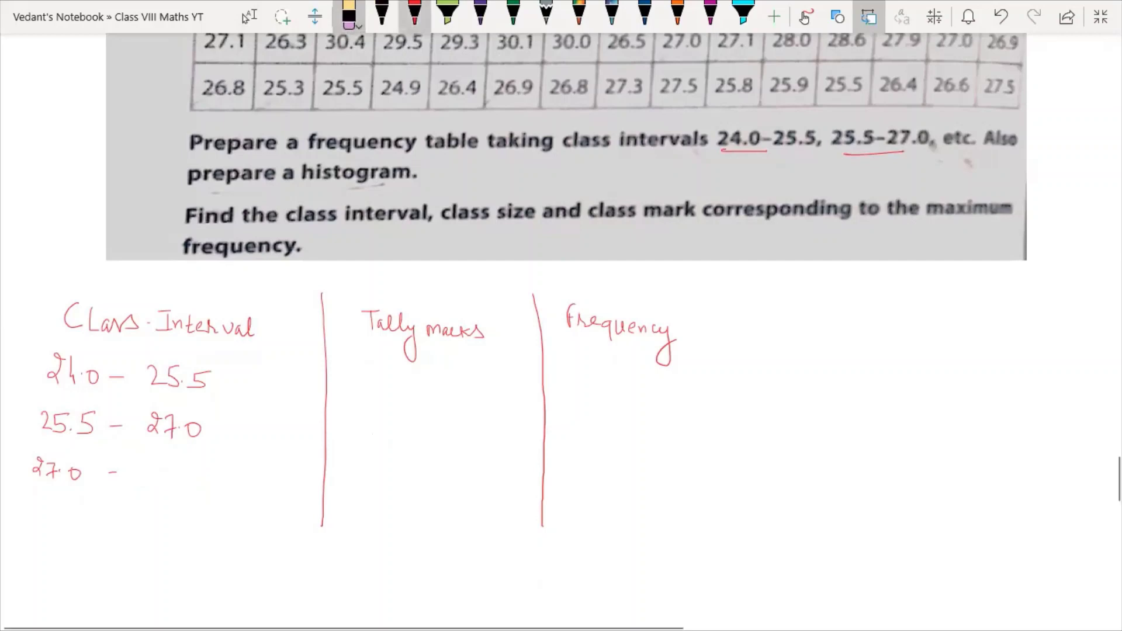
{"action": "left_click", "coordinate": [415, 15]}
{"action": "mouse_move", "coordinate": [142, 467]}
{"action": "left_mouse_down"}
{"action": "mouse_move", "coordinate": [143, 484]}
{"action": "mouse_move", "coordinate": [180, 470]}
{"action": "mouse_move", "coordinate": [178, 487]}
{"action": "left_mouse_up"}
{"action": "left_click", "coordinate": [165, 480]}
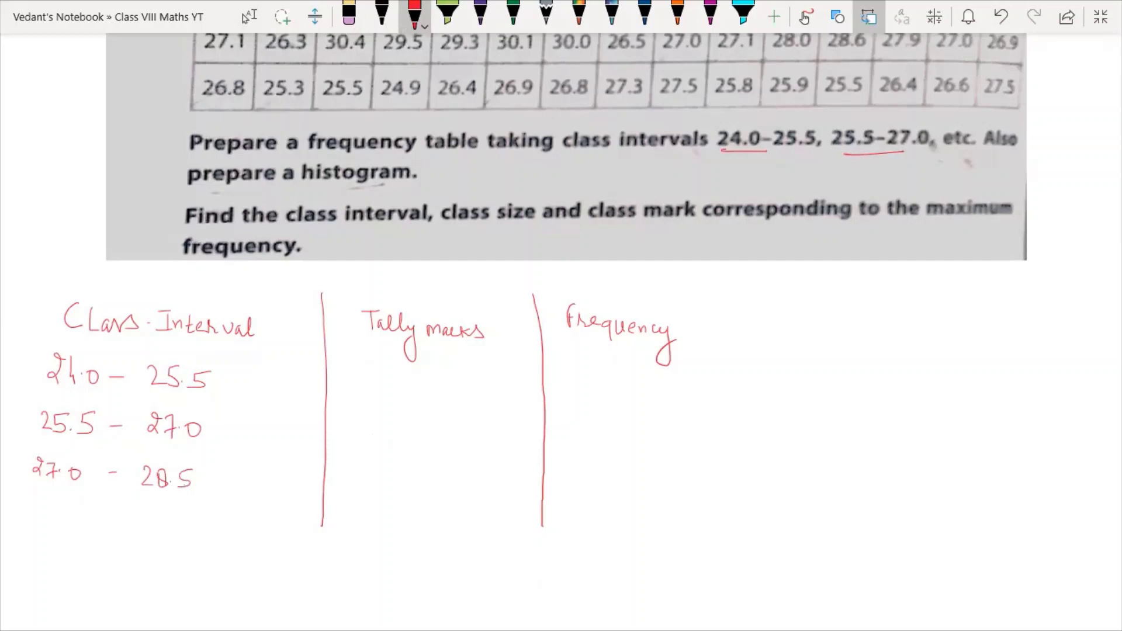
Add the rows 28.5–30.0 and 30.0–31.5 to the Class Interval column
{"action": "mouse_move", "coordinate": [24, 513]}
{"action": "left_mouse_down"}
{"action": "mouse_move", "coordinate": [33, 532]}
{"action": "mouse_move", "coordinate": [53, 527]}
{"action": "left_mouse_up"}
{"action": "mouse_move", "coordinate": [75, 517]}
{"action": "left_mouse_down"}
{"action": "mouse_move", "coordinate": [62, 517]}
{"action": "mouse_move", "coordinate": [59, 535]}
{"action": "left_mouse_up"}
{"action": "mouse_move", "coordinate": [131, 523]}
{"action": "left_mouse_down"}
{"action": "mouse_move", "coordinate": [129, 539]}
{"action": "mouse_move", "coordinate": [179, 528]}
{"action": "left_mouse_up"}
{"action": "left_click", "coordinate": [163, 534]}
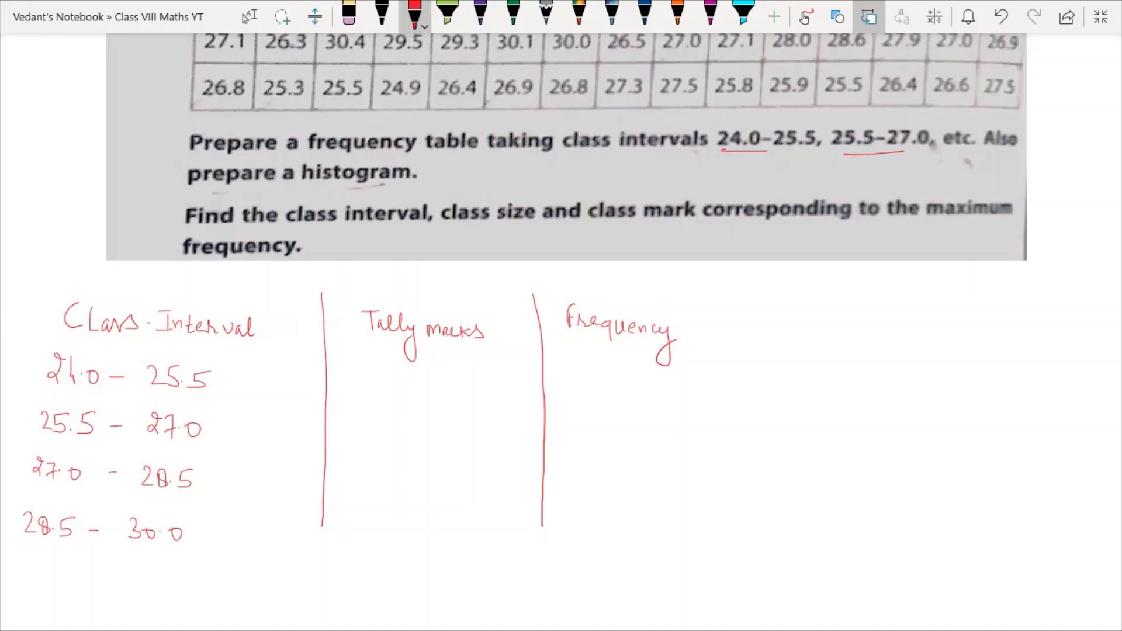
{"action": "mouse_move", "coordinate": [29, 561]}
{"action": "left_mouse_down"}
{"action": "mouse_move", "coordinate": [30, 577]}
{"action": "mouse_move", "coordinate": [62, 571]}
{"action": "left_mouse_up"}
{"action": "left_click", "coordinate": [52, 575]}
{"action": "mouse_move", "coordinate": [135, 568]}
{"action": "left_mouse_down"}
{"action": "mouse_move", "coordinate": [156, 586]}
{"action": "mouse_move", "coordinate": [175, 572]}
{"action": "mouse_move", "coordinate": [173, 584]}
{"action": "left_mouse_up"}
{"action": "left_click", "coordinate": [166, 580]}
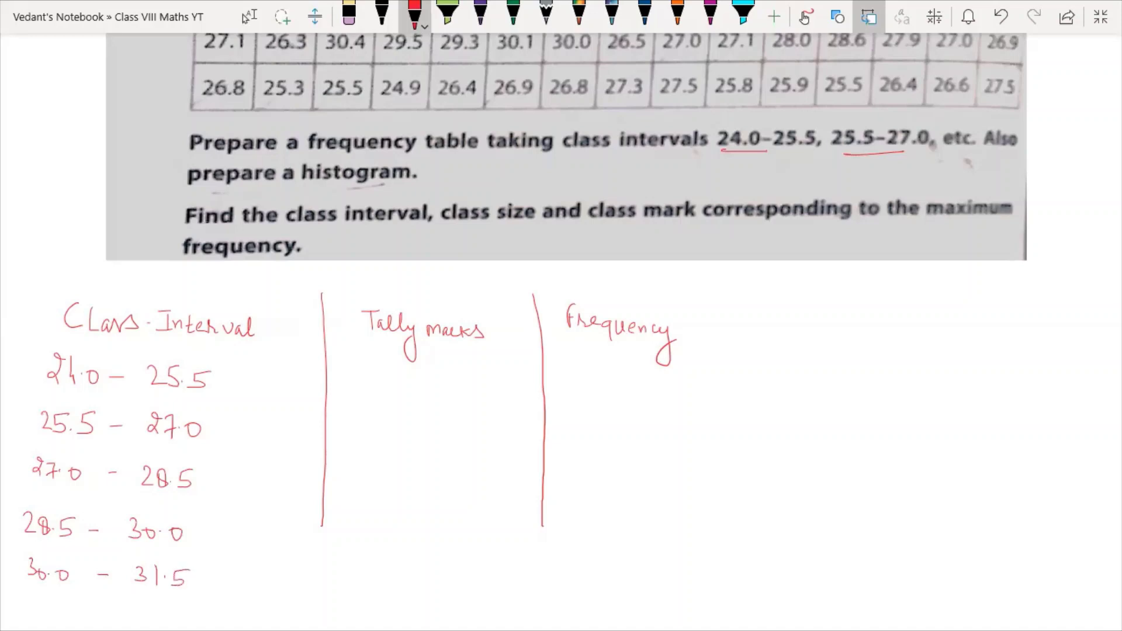
{"action": "left_click", "coordinate": [248, 16]}
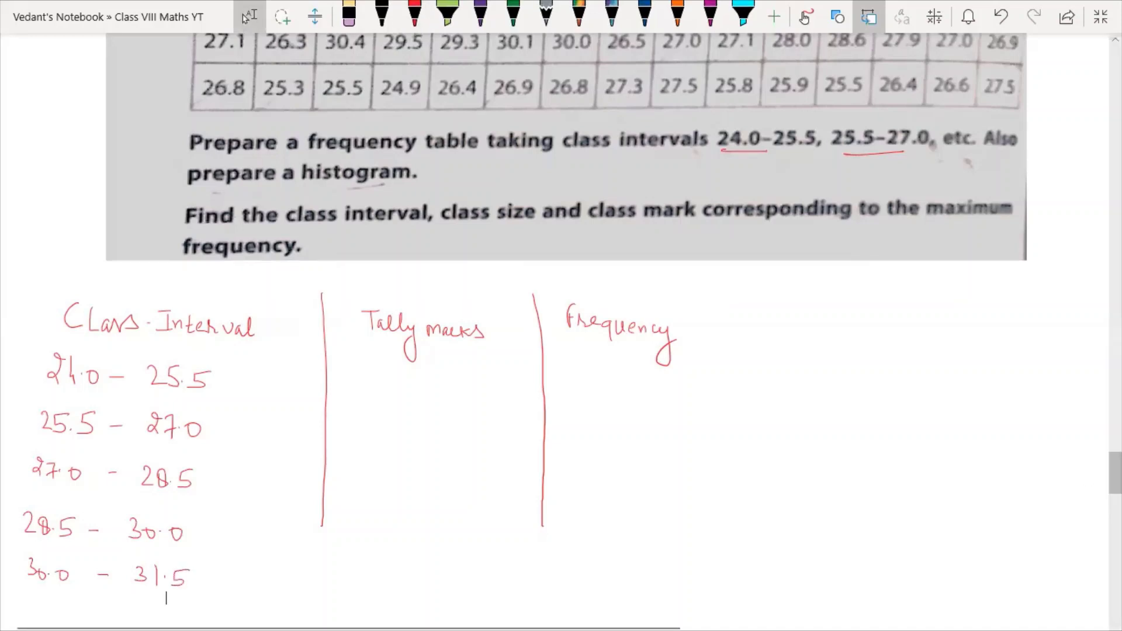
{"action": "scroll", "coordinate": [561, 321], "scroll_direction": "up", "scroll_amount": 1}
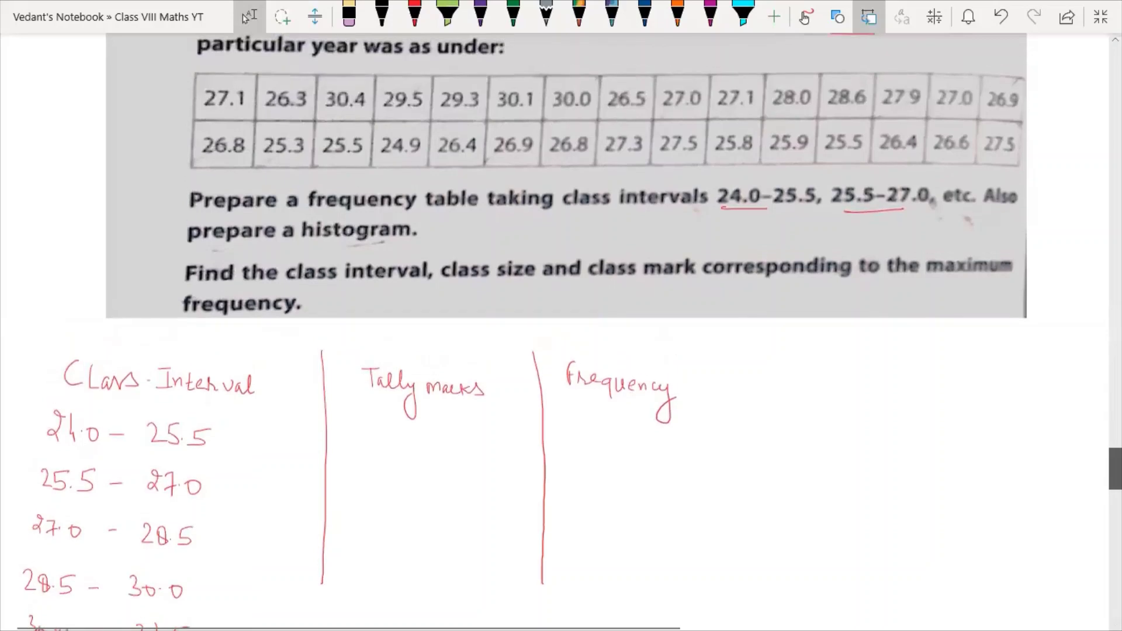
{"action": "scroll", "coordinate": [562, 351], "scroll_direction": "down", "scroll_amount": 1}
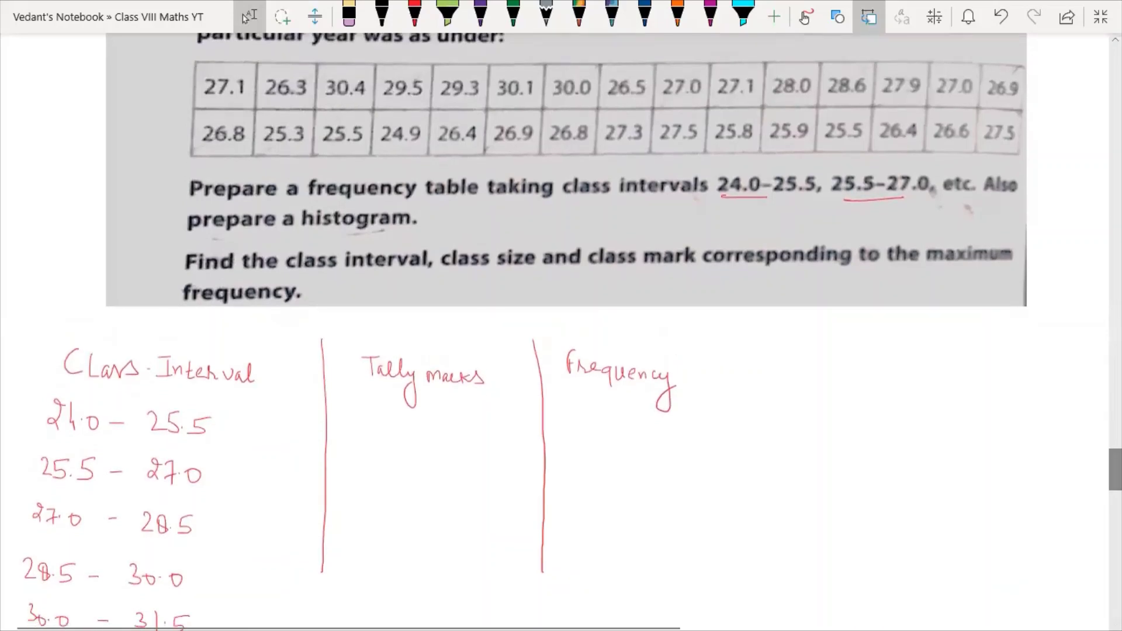
{"action": "key", "text": "Escape"}
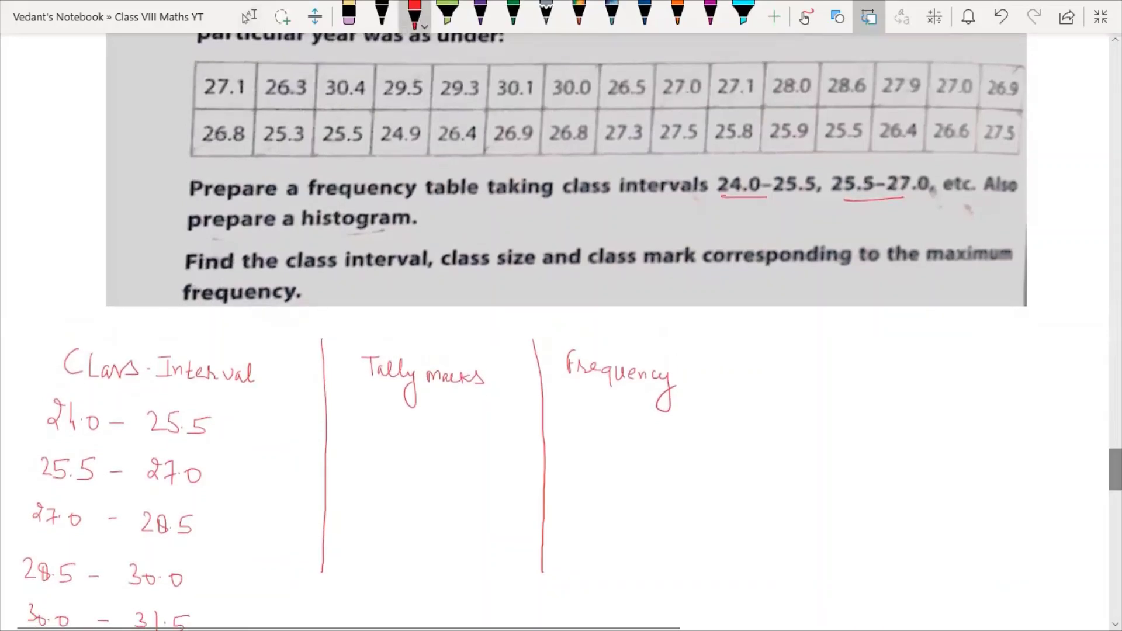
{"action": "left_click_drag", "start_coordinate": [501, 103], "coordinate": [537, 104]}
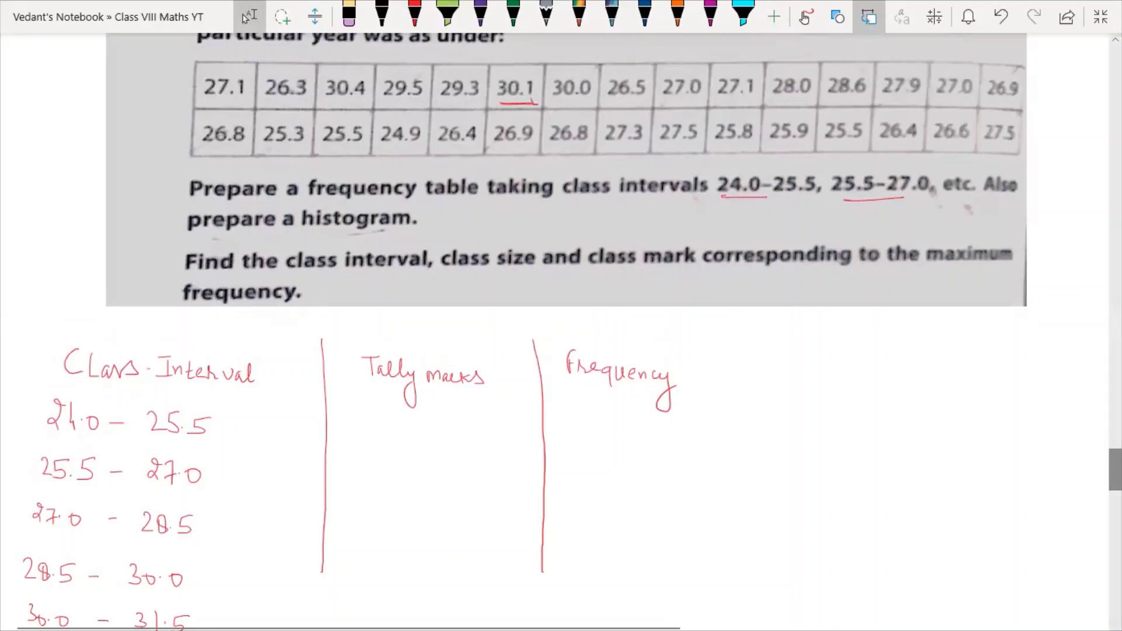
{"action": "mouse_move", "coordinate": [330, 103]}
{"action": "left_mouse_down"}
{"action": "mouse_move", "coordinate": [373, 102]}
{"action": "mouse_move", "coordinate": [326, 104]}
{"action": "mouse_move", "coordinate": [358, 68]}
{"action": "left_mouse_up"}
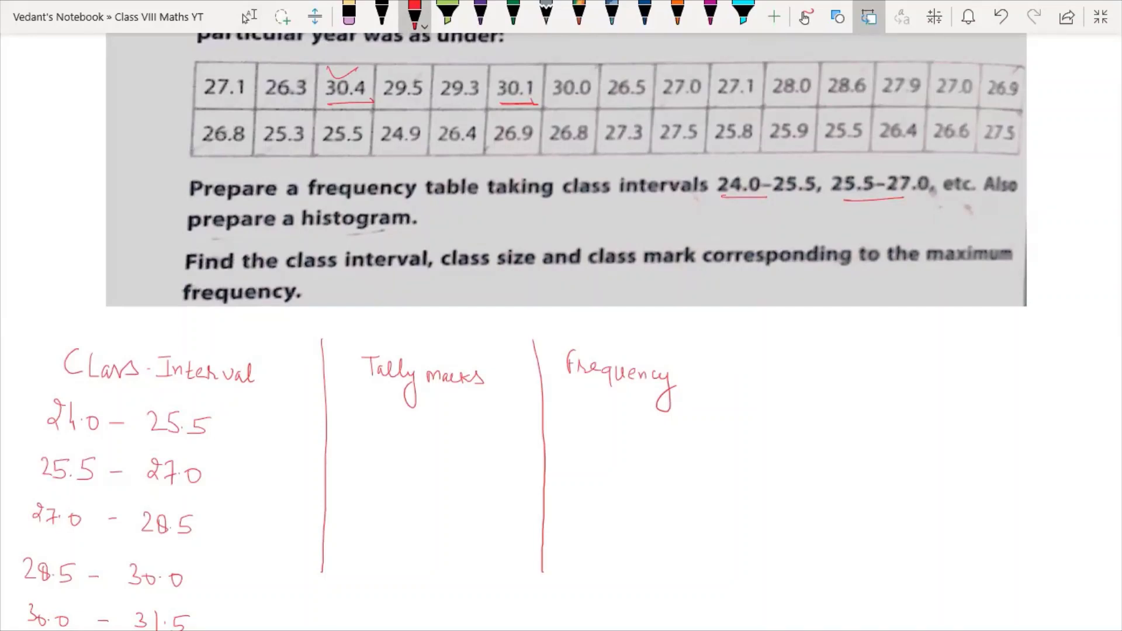
{"action": "left_click", "coordinate": [349, 17]}
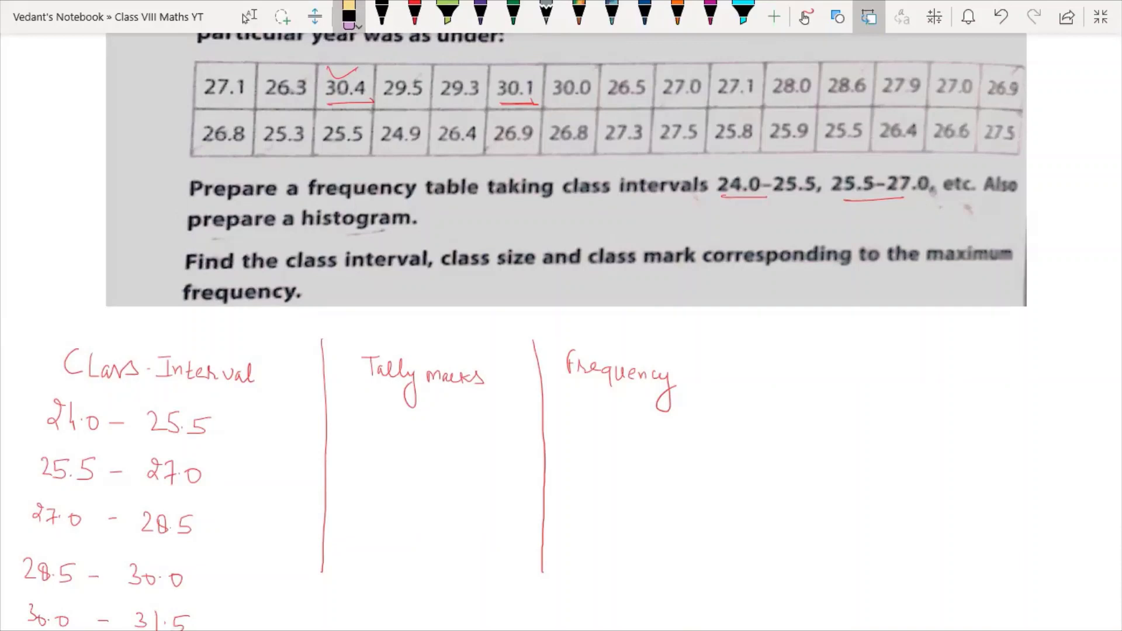
{"action": "left_click", "coordinate": [343, 72]}
{"action": "left_click", "coordinate": [350, 102]}
{"action": "left_click", "coordinate": [519, 103]}
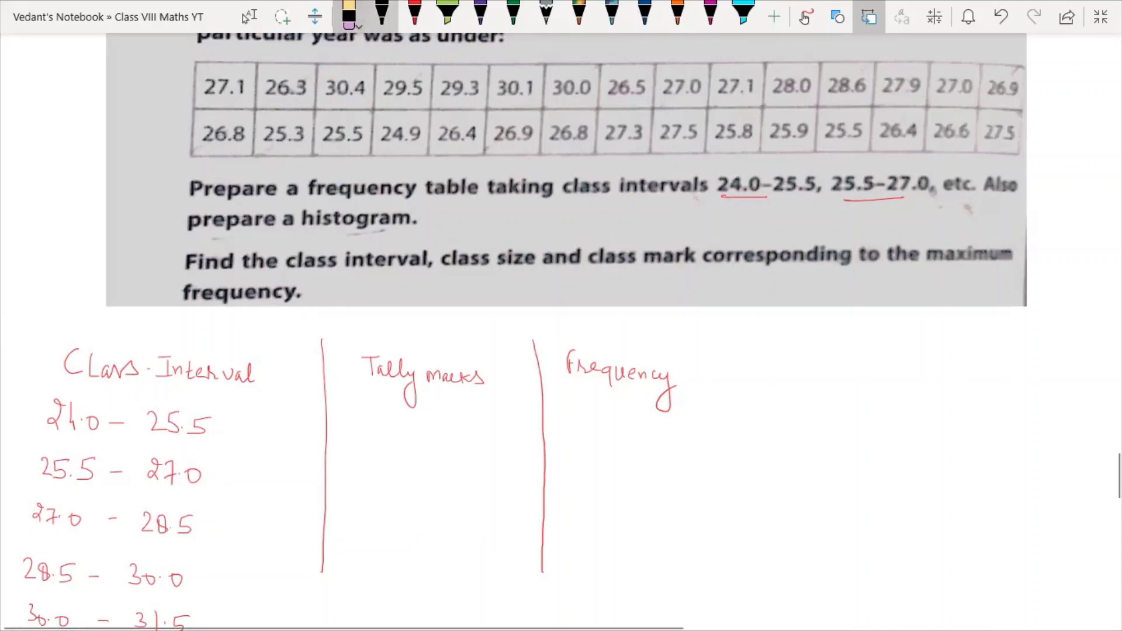
Tag the readings 25.3 and 24.9 with circled red tally 1s
{"action": "left_click", "coordinate": [414, 16]}
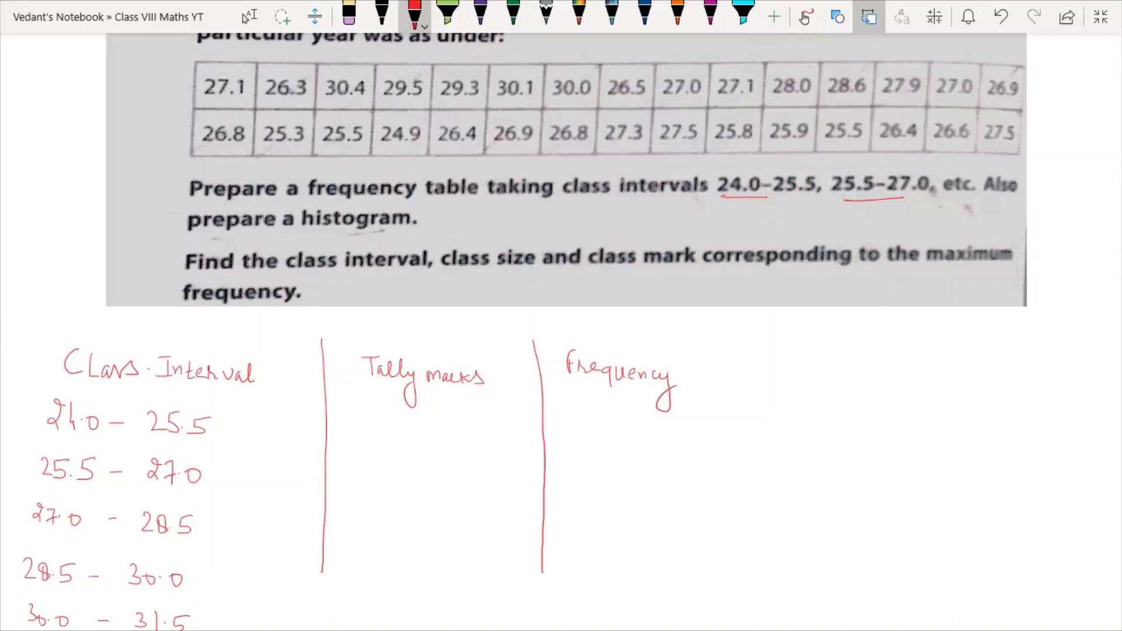
{"action": "left_click_drag", "start_coordinate": [280, 145], "coordinate": [284, 146]}
{"action": "mouse_move", "coordinate": [395, 151]}
{"action": "left_mouse_down"}
{"action": "mouse_move", "coordinate": [382, 173]}
{"action": "mouse_move", "coordinate": [407, 148]}
{"action": "left_mouse_up"}
Write frequency 2 for 24.0–25.5, mark the 25.5–27.0 row, and tag 26.3 with a circled 2
{"action": "left_click_drag", "start_coordinate": [589, 405], "coordinate": [614, 423]}
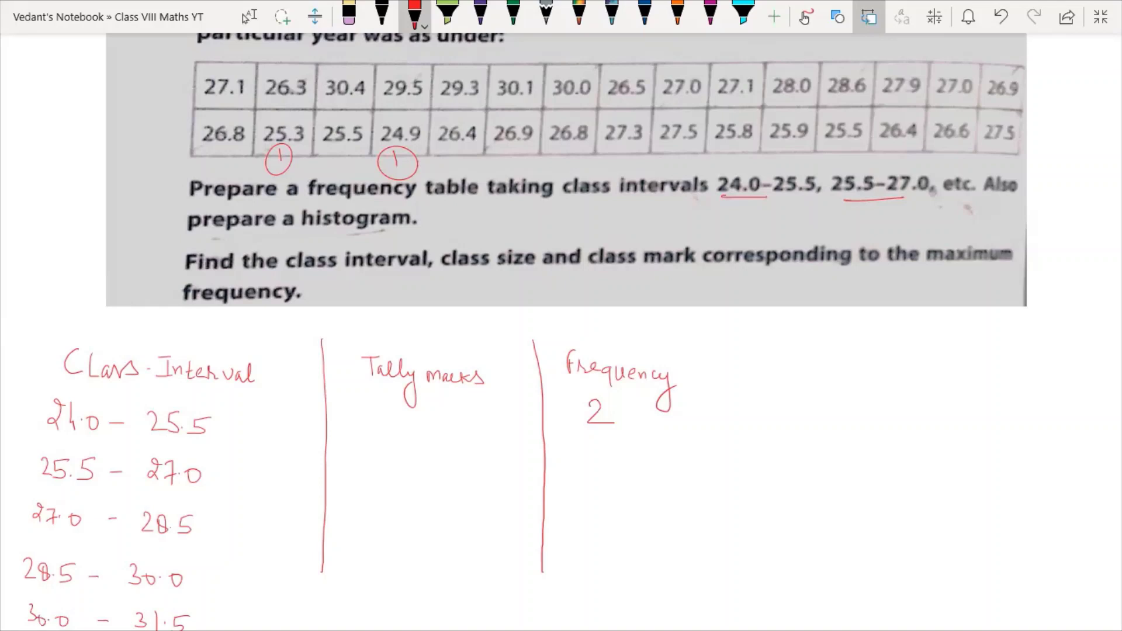
{"action": "left_click_drag", "start_coordinate": [12, 465], "coordinate": [10, 474]}
{"action": "mouse_move", "coordinate": [273, 63]}
{"action": "left_mouse_down"}
{"action": "mouse_move", "coordinate": [286, 77]}
{"action": "mouse_move", "coordinate": [259, 79]}
{"action": "mouse_move", "coordinate": [295, 55]}
{"action": "left_mouse_up"}
Tag 26.5, 26.9, 26.8, 25.5, 26.4 and 25.8 with circled 2s, then write frequency 13
{"action": "mouse_move", "coordinate": [611, 64]}
{"action": "left_mouse_down"}
{"action": "mouse_move", "coordinate": [620, 86]}
{"action": "mouse_move", "coordinate": [602, 82]}
{"action": "left_mouse_up"}
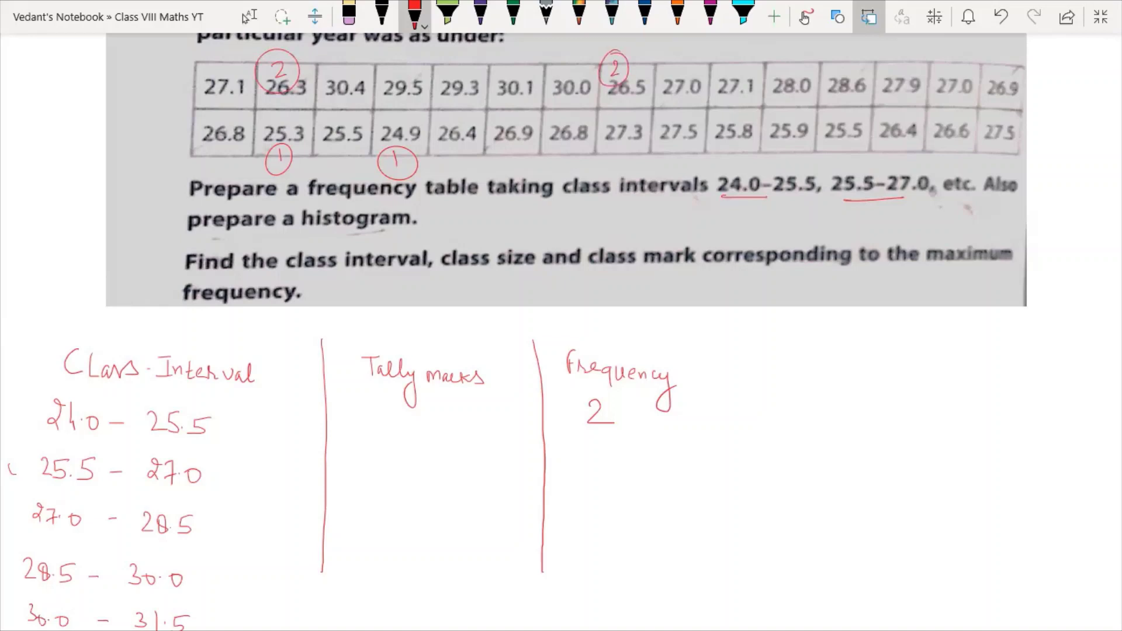
{"action": "mouse_move", "coordinate": [994, 59]}
{"action": "left_mouse_down"}
{"action": "mouse_move", "coordinate": [1005, 72]}
{"action": "mouse_move", "coordinate": [994, 85]}
{"action": "mouse_move", "coordinate": [1003, 44]}
{"action": "left_mouse_up"}
{"action": "mouse_move", "coordinate": [200, 115]}
{"action": "left_mouse_down"}
{"action": "mouse_move", "coordinate": [212, 129]}
{"action": "mouse_move", "coordinate": [187, 120]}
{"action": "mouse_move", "coordinate": [225, 111]}
{"action": "mouse_move", "coordinate": [205, 105]}
{"action": "left_mouse_up"}
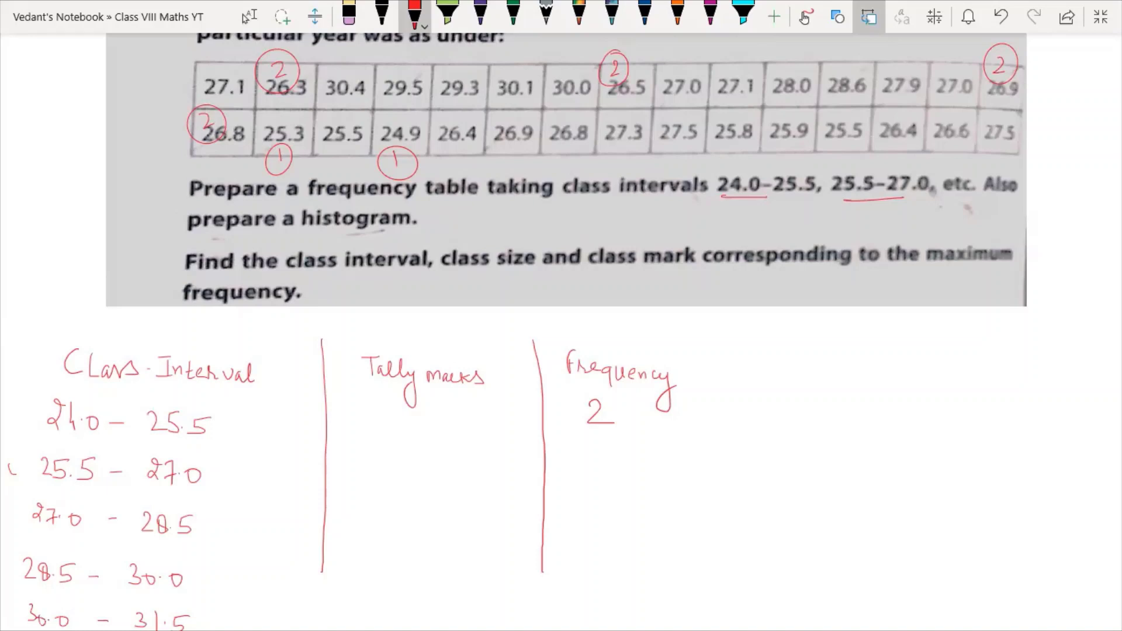
{"action": "mouse_move", "coordinate": [326, 149]}
{"action": "left_mouse_down"}
{"action": "mouse_move", "coordinate": [337, 159]}
{"action": "mouse_move", "coordinate": [315, 153]}
{"action": "mouse_move", "coordinate": [348, 159]}
{"action": "mouse_move", "coordinate": [328, 144]}
{"action": "left_mouse_up"}
{"action": "mouse_move", "coordinate": [450, 152]}
{"action": "left_mouse_down"}
{"action": "mouse_move", "coordinate": [521, 163]}
{"action": "mouse_move", "coordinate": [509, 175]}
{"action": "mouse_move", "coordinate": [536, 155]}
{"action": "mouse_move", "coordinate": [518, 142]}
{"action": "mouse_move", "coordinate": [571, 169]}
{"action": "mouse_move", "coordinate": [556, 176]}
{"action": "mouse_move", "coordinate": [568, 148]}
{"action": "left_mouse_up"}
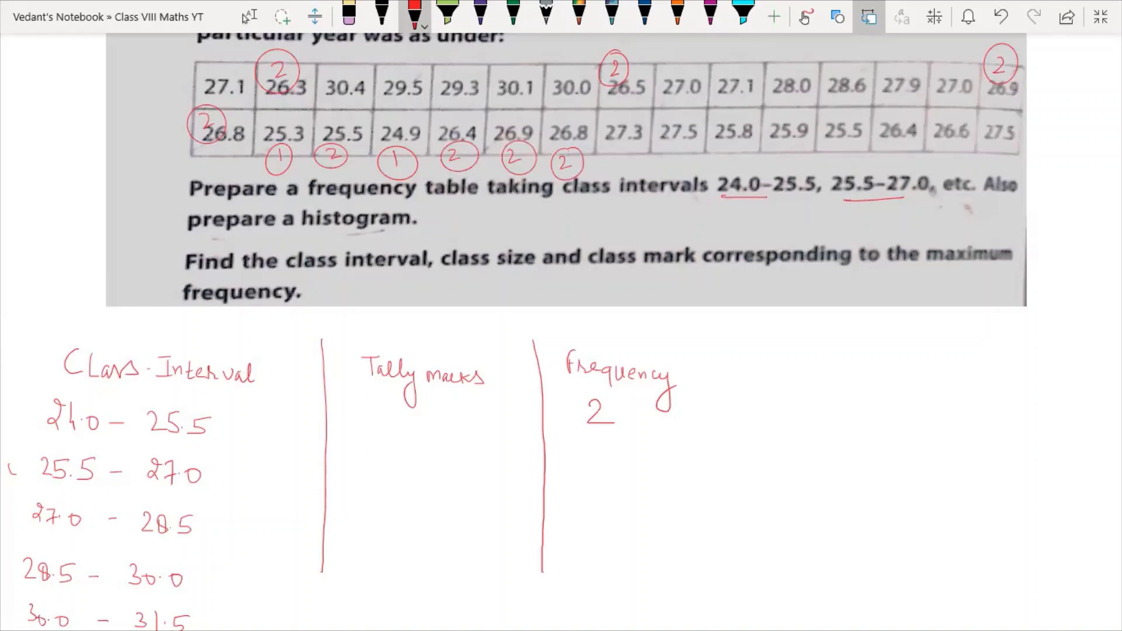
{"action": "mouse_move", "coordinate": [726, 151]}
{"action": "left_mouse_down"}
{"action": "mouse_move", "coordinate": [735, 161]}
{"action": "mouse_move", "coordinate": [725, 173]}
{"action": "mouse_move", "coordinate": [730, 142]}
{"action": "mouse_move", "coordinate": [794, 162]}
{"action": "mouse_move", "coordinate": [776, 168]}
{"action": "mouse_move", "coordinate": [790, 145]}
{"action": "mouse_move", "coordinate": [841, 158]}
{"action": "mouse_move", "coordinate": [838, 173]}
{"action": "mouse_move", "coordinate": [853, 158]}
{"action": "mouse_move", "coordinate": [898, 161]}
{"action": "mouse_move", "coordinate": [869, 164]}
{"action": "mouse_move", "coordinate": [903, 145]}
{"action": "mouse_move", "coordinate": [949, 161]}
{"action": "mouse_move", "coordinate": [926, 152]}
{"action": "mouse_move", "coordinate": [962, 146]}
{"action": "left_mouse_up"}
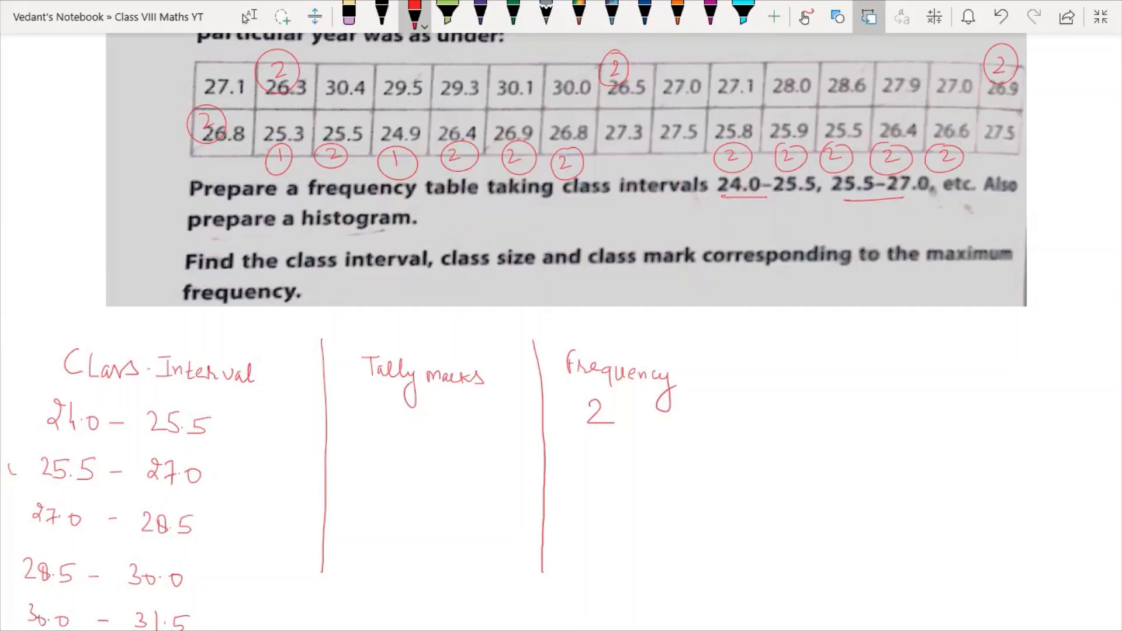
{"action": "mouse_move", "coordinate": [584, 443]}
{"action": "left_mouse_down"}
{"action": "mouse_move", "coordinate": [584, 475]}
{"action": "mouse_move", "coordinate": [610, 451]}
{"action": "mouse_move", "coordinate": [595, 473]}
{"action": "left_mouse_up"}
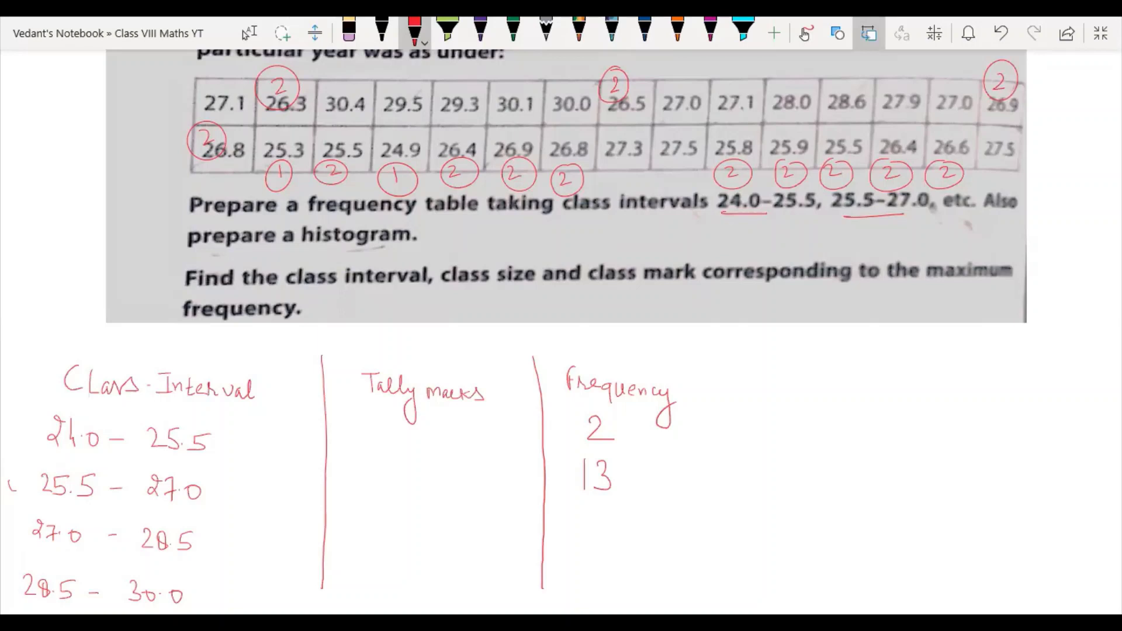
{"action": "scroll", "coordinate": [102, 618], "scroll_direction": "down", "scroll_amount": 1}
Tag the readings 27.0, 27.1, 27.9, 27.3 and 27.5 with circled 3s
{"action": "mouse_move", "coordinate": [213, 50]}
{"action": "left_mouse_down"}
{"action": "mouse_move", "coordinate": [193, 73]}
{"action": "mouse_move", "coordinate": [216, 69]}
{"action": "left_mouse_up"}
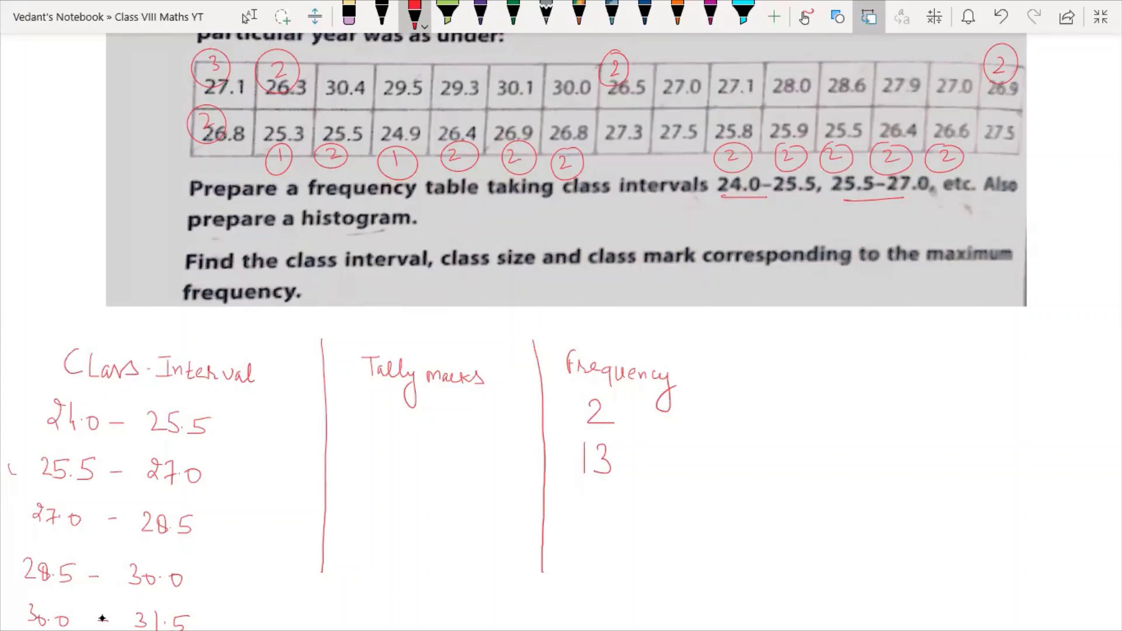
{"action": "mouse_move", "coordinate": [669, 53]}
{"action": "left_mouse_down"}
{"action": "mouse_move", "coordinate": [672, 69]}
{"action": "mouse_move", "coordinate": [672, 47]}
{"action": "mouse_move", "coordinate": [721, 71]}
{"action": "mouse_move", "coordinate": [723, 44]}
{"action": "mouse_move", "coordinate": [785, 71]}
{"action": "mouse_move", "coordinate": [789, 49]}
{"action": "left_mouse_up"}
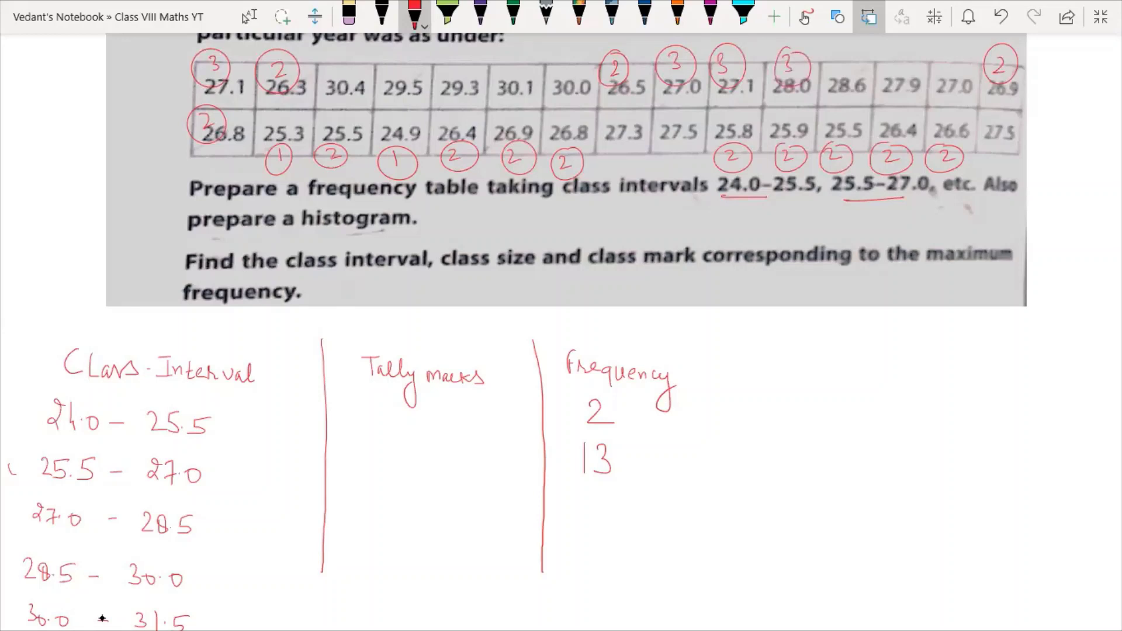
{"action": "mouse_move", "coordinate": [886, 55]}
{"action": "left_mouse_down"}
{"action": "mouse_move", "coordinate": [889, 74]}
{"action": "mouse_move", "coordinate": [893, 46]}
{"action": "left_mouse_up"}
{"action": "mouse_move", "coordinate": [945, 57]}
{"action": "left_mouse_down"}
{"action": "mouse_move", "coordinate": [941, 79]}
{"action": "mouse_move", "coordinate": [970, 48]}
{"action": "left_mouse_up"}
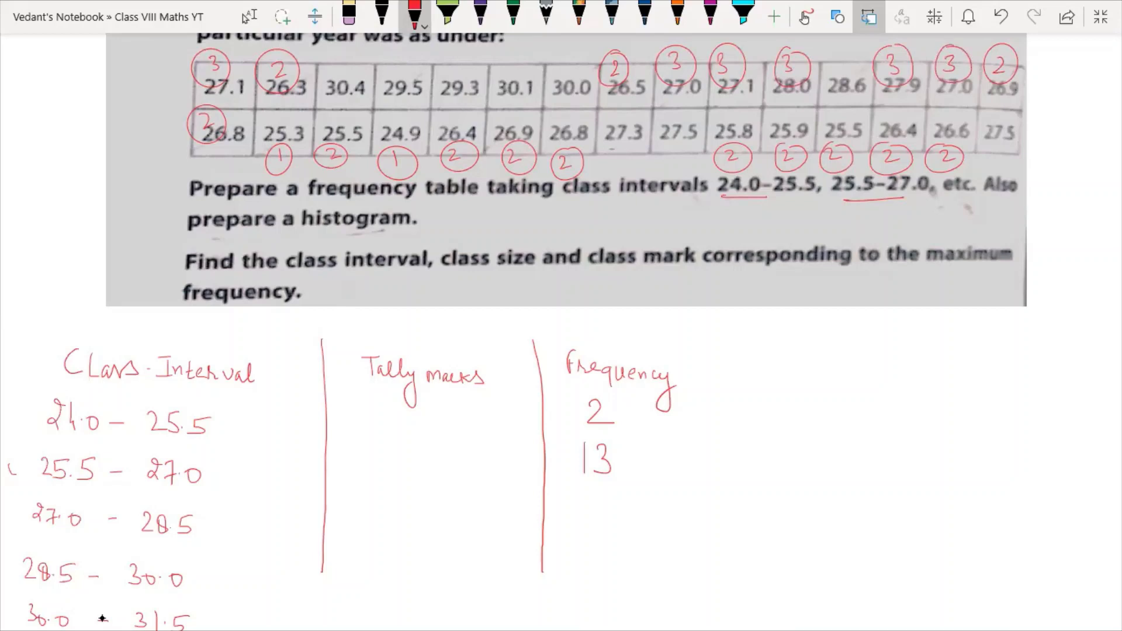
{"action": "mouse_move", "coordinate": [611, 152]}
{"action": "left_mouse_down"}
{"action": "mouse_move", "coordinate": [614, 167]}
{"action": "mouse_move", "coordinate": [631, 151]}
{"action": "mouse_move", "coordinate": [681, 149]}
{"action": "left_mouse_up"}
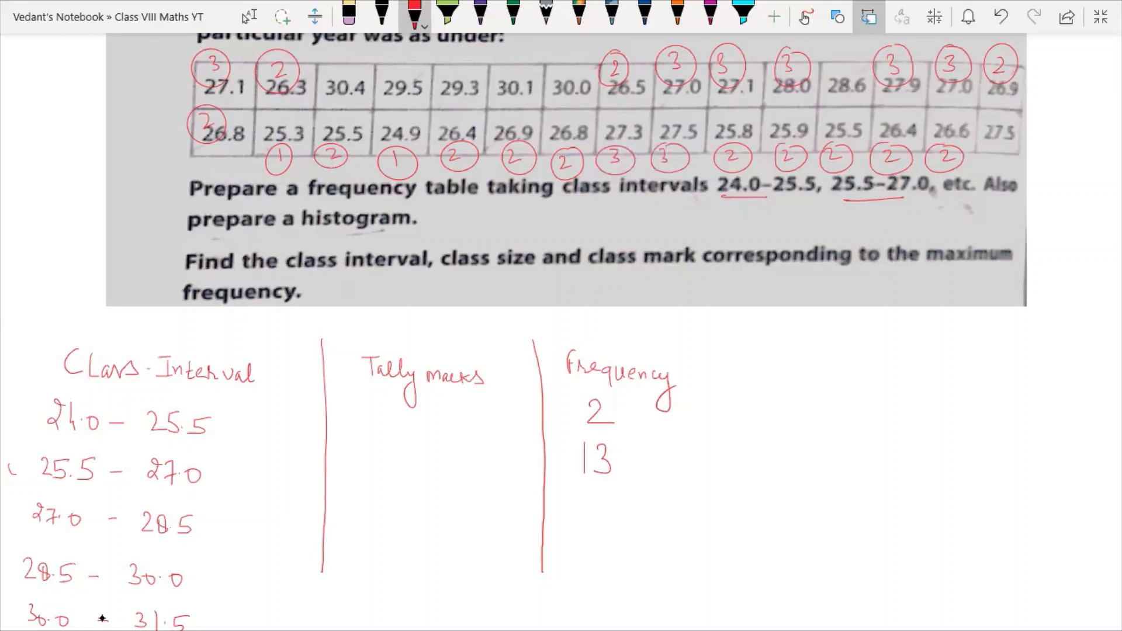
{"action": "mouse_move", "coordinate": [992, 155]}
{"action": "left_mouse_down"}
{"action": "mouse_move", "coordinate": [980, 173]}
{"action": "mouse_move", "coordinate": [1005, 149]}
{"action": "left_mouse_up"}
Write 9 as the 27.0–28.5 frequency and extend both column dividers to the page bottom
{"action": "mouse_move", "coordinate": [600, 501]}
{"action": "left_mouse_down"}
{"action": "mouse_move", "coordinate": [599, 519]}
{"action": "mouse_move", "coordinate": [581, 525]}
{"action": "left_mouse_up"}
{"action": "left_click_drag", "start_coordinate": [321, 570], "coordinate": [327, 628]}
{"action": "left_click_drag", "start_coordinate": [543, 572], "coordinate": [544, 628]}
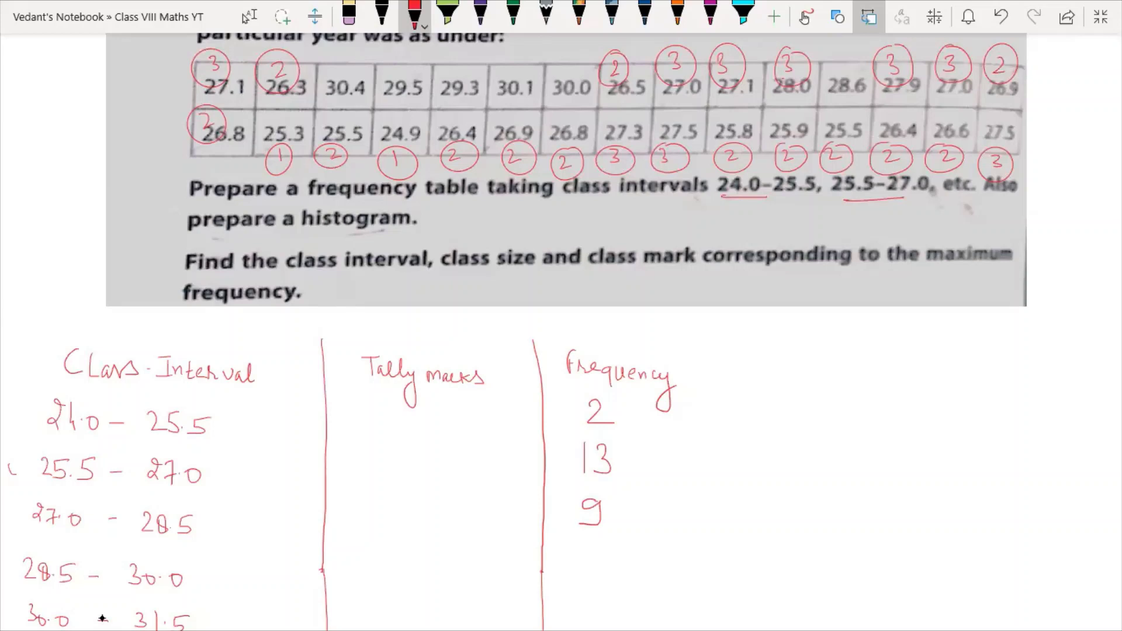
Tag 29.5, 29.3 and 28.6 with circled 4s and write frequency 3 for 28.5–30.0
{"action": "mouse_move", "coordinate": [393, 54]}
{"action": "left_mouse_down"}
{"action": "mouse_move", "coordinate": [414, 69]}
{"action": "mouse_move", "coordinate": [410, 82]}
{"action": "mouse_move", "coordinate": [404, 44]}
{"action": "mouse_move", "coordinate": [459, 72]}
{"action": "left_mouse_up"}
{"action": "left_click_drag", "start_coordinate": [461, 44], "coordinate": [456, 43]}
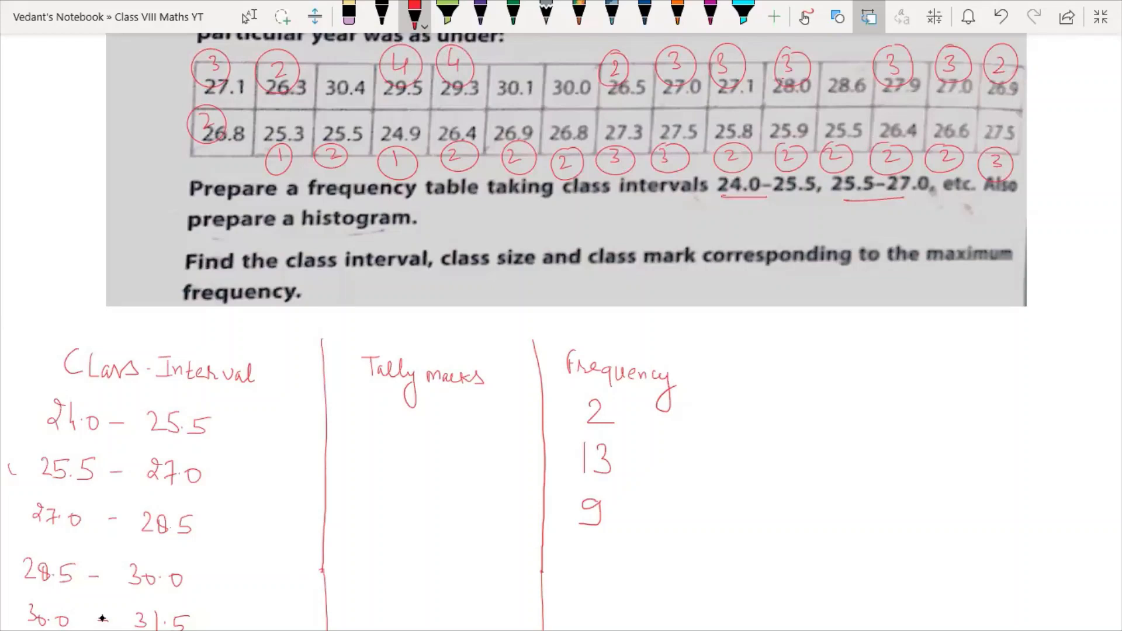
{"action": "mouse_move", "coordinate": [841, 45]}
{"action": "left_mouse_down"}
{"action": "mouse_move", "coordinate": [859, 77]}
{"action": "mouse_move", "coordinate": [833, 43]}
{"action": "left_mouse_up"}
{"action": "left_click_drag", "start_coordinate": [582, 557], "coordinate": [581, 578]}
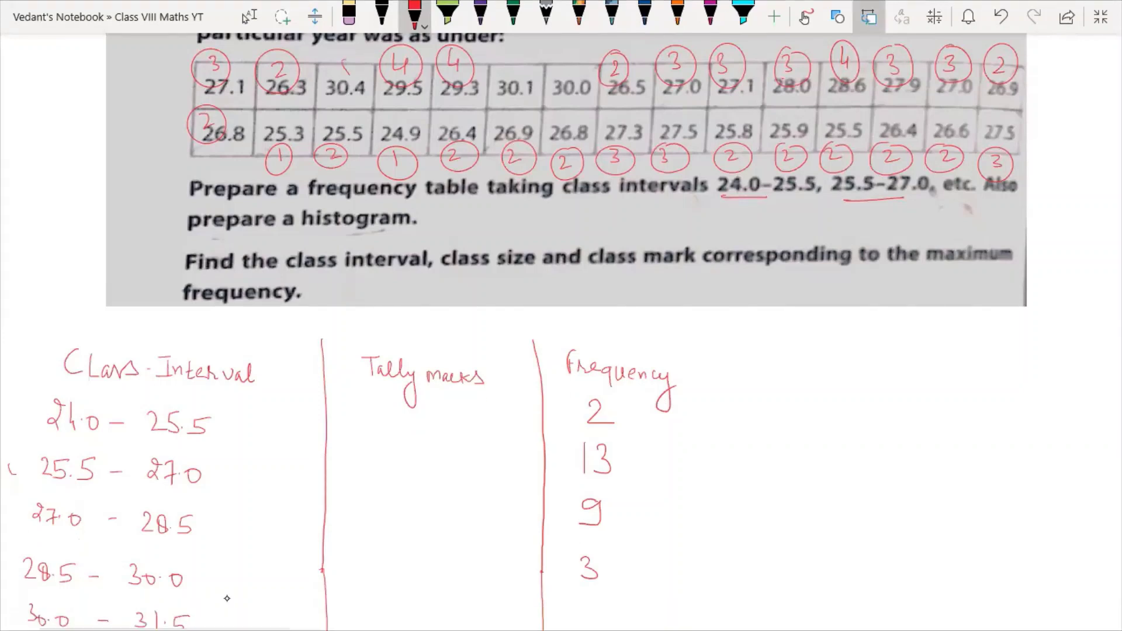
Tag 30.4, 30.1 and 30.0 with circled 5s and write frequency 3 for 30.0–31.5
{"action": "mouse_move", "coordinate": [340, 49]}
{"action": "left_mouse_down"}
{"action": "mouse_move", "coordinate": [345, 76]}
{"action": "mouse_move", "coordinate": [335, 75]}
{"action": "left_mouse_up"}
{"action": "left_click_drag", "start_coordinate": [504, 60], "coordinate": [501, 79]}
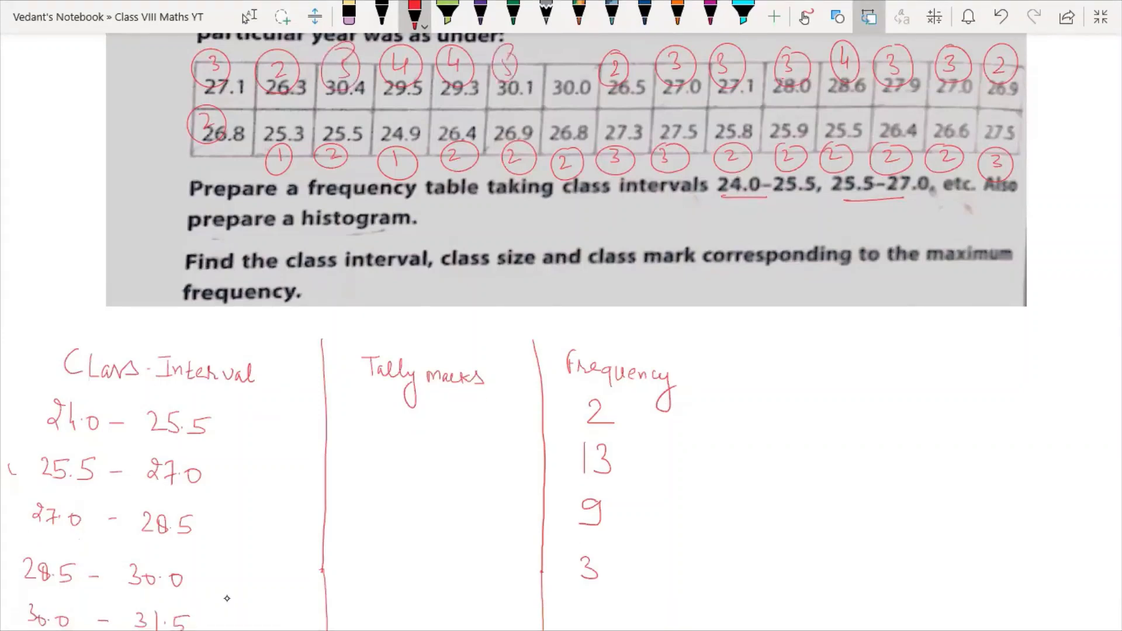
{"action": "mouse_move", "coordinate": [568, 44]}
{"action": "left_mouse_down"}
{"action": "mouse_move", "coordinate": [556, 70]}
{"action": "mouse_move", "coordinate": [578, 83]}
{"action": "left_mouse_up"}
{"action": "left_click_drag", "start_coordinate": [580, 604], "coordinate": [579, 624]}
{"action": "left_click", "coordinate": [248, 16]}
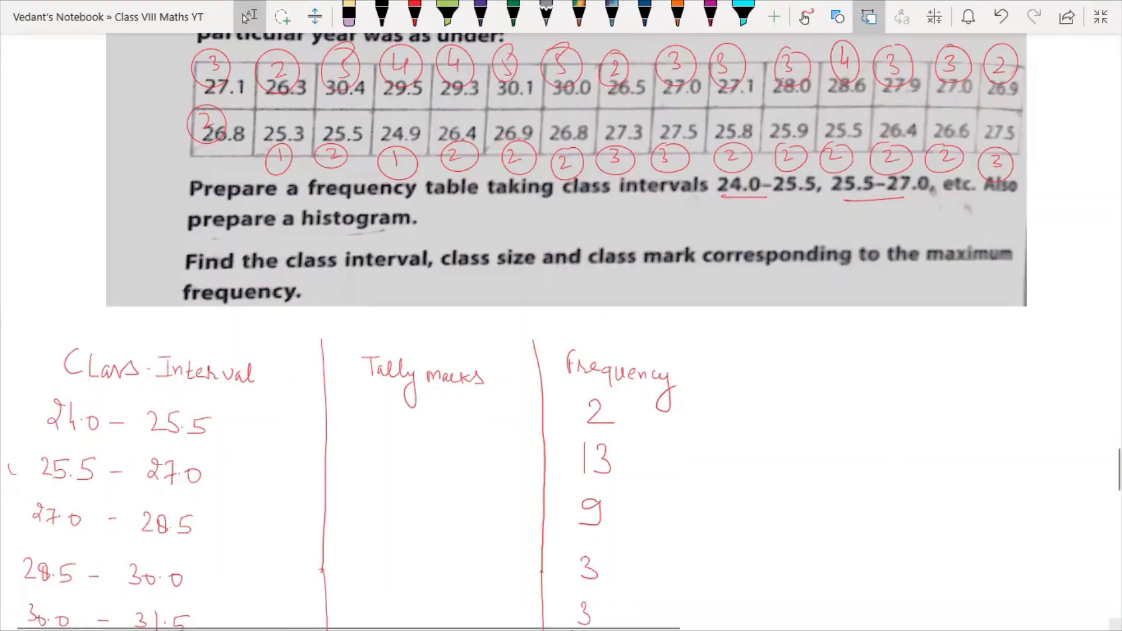
Draw the total lines under the frequencies, tick the last 3s and write the total 30
{"action": "scroll", "coordinate": [561, 328], "scroll_direction": "down", "scroll_amount": 3}
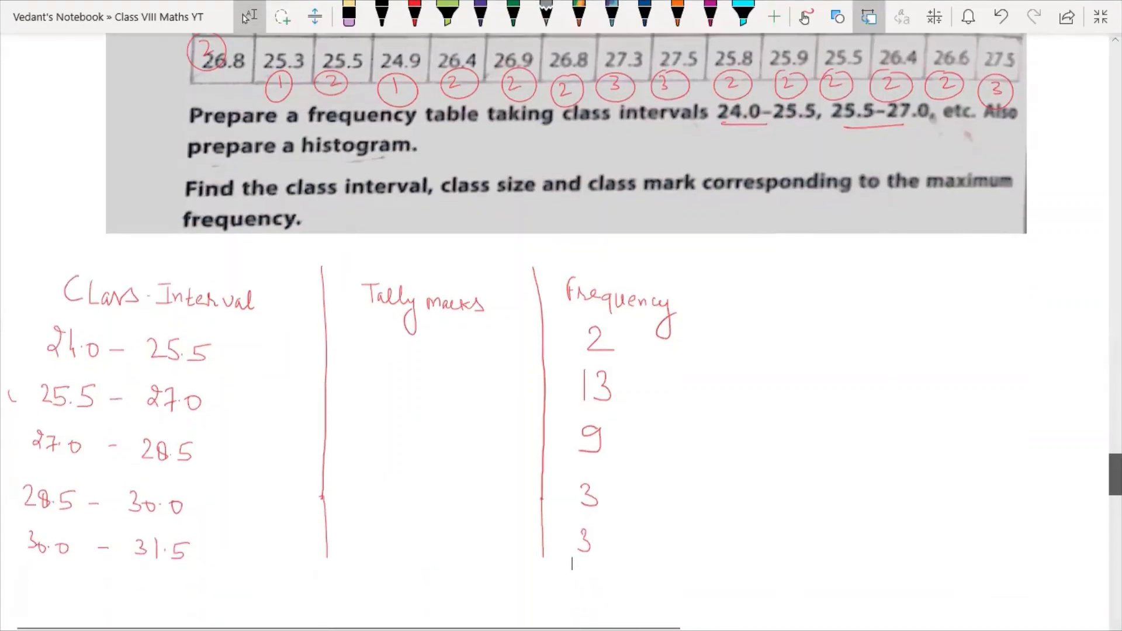
{"action": "left_click", "coordinate": [414, 16]}
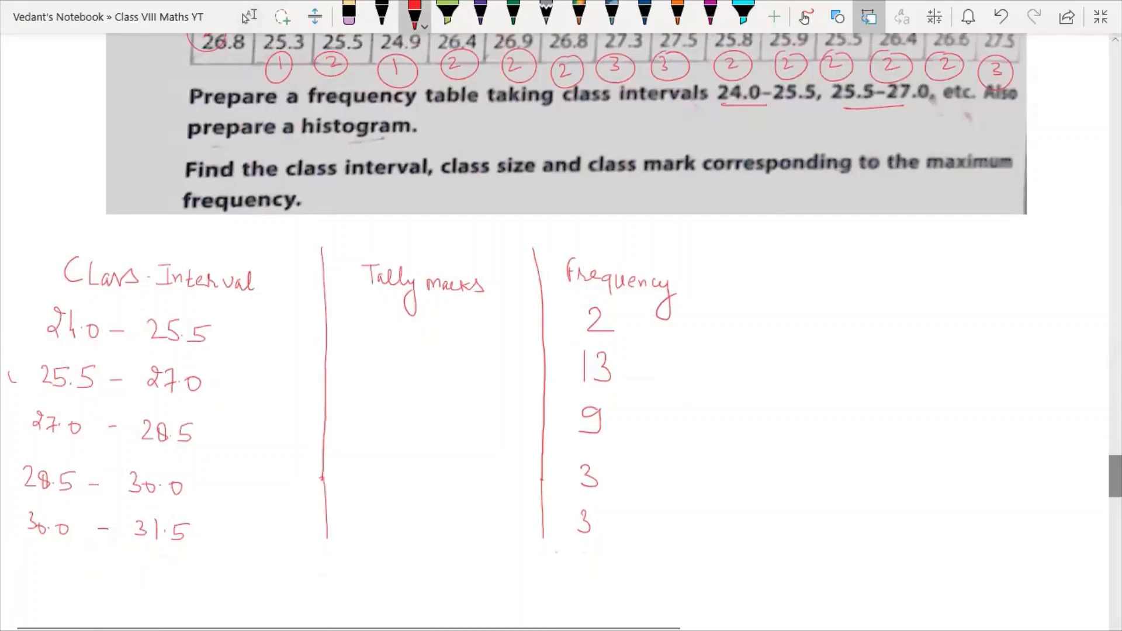
{"action": "left_click_drag", "start_coordinate": [556, 554], "coordinate": [636, 556]}
{"action": "left_click_drag", "start_coordinate": [561, 590], "coordinate": [637, 591]}
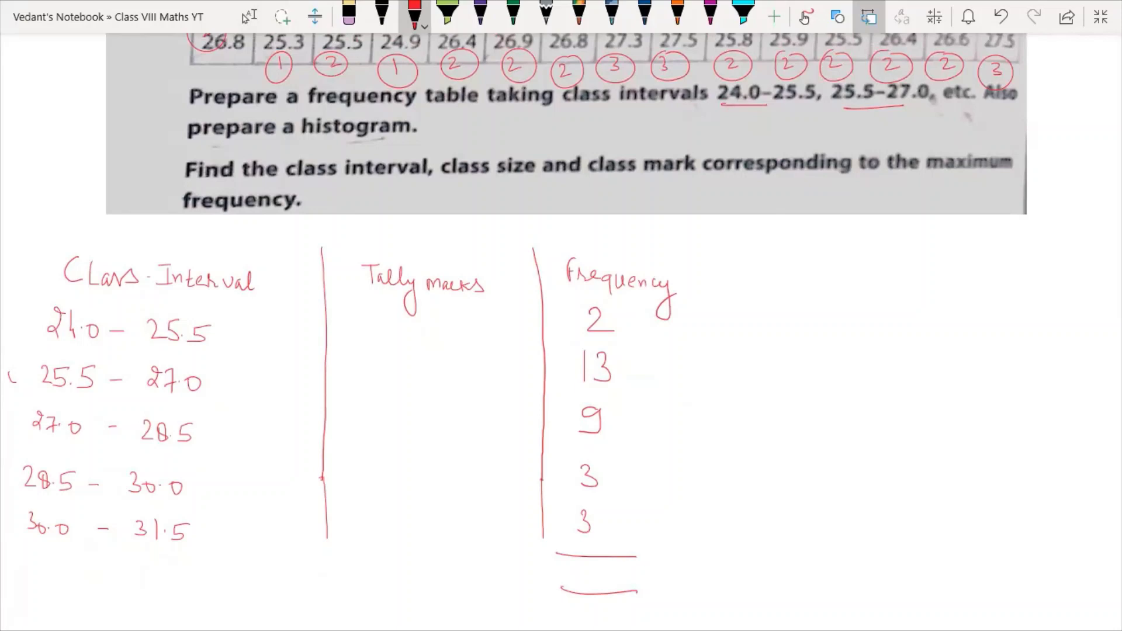
{"action": "left_click_drag", "start_coordinate": [601, 480], "coordinate": [623, 477]}
{"action": "left_click_drag", "start_coordinate": [596, 530], "coordinate": [620, 525]}
{"action": "mouse_move", "coordinate": [579, 567]}
{"action": "left_mouse_down"}
{"action": "mouse_move", "coordinate": [576, 592]}
{"action": "mouse_move", "coordinate": [604, 575]}
{"action": "left_mouse_up"}
Draw tally marks for each class: 2, 13, 9, 3 and 3
{"action": "mouse_move", "coordinate": [367, 312]}
{"action": "left_mouse_down"}
{"action": "mouse_move", "coordinate": [367, 343]}
{"action": "mouse_move", "coordinate": [379, 345]}
{"action": "mouse_move", "coordinate": [336, 393]}
{"action": "mouse_move", "coordinate": [357, 394]}
{"action": "left_mouse_up"}
{"action": "mouse_move", "coordinate": [371, 372]}
{"action": "left_mouse_down"}
{"action": "mouse_move", "coordinate": [371, 395]}
{"action": "mouse_move", "coordinate": [351, 385]}
{"action": "mouse_move", "coordinate": [428, 395]}
{"action": "left_mouse_up"}
{"action": "mouse_move", "coordinate": [442, 373]}
{"action": "left_mouse_down"}
{"action": "mouse_move", "coordinate": [439, 398]}
{"action": "mouse_move", "coordinate": [480, 403]}
{"action": "left_mouse_up"}
{"action": "left_click_drag", "start_coordinate": [492, 380], "coordinate": [492, 401]}
{"action": "mouse_move", "coordinate": [337, 426]}
{"action": "left_mouse_down"}
{"action": "mouse_move", "coordinate": [338, 442]}
{"action": "mouse_move", "coordinate": [360, 445]}
{"action": "left_mouse_up"}
{"action": "mouse_move", "coordinate": [372, 425]}
{"action": "left_mouse_down"}
{"action": "mouse_move", "coordinate": [372, 445]}
{"action": "mouse_move", "coordinate": [439, 448]}
{"action": "left_mouse_up"}
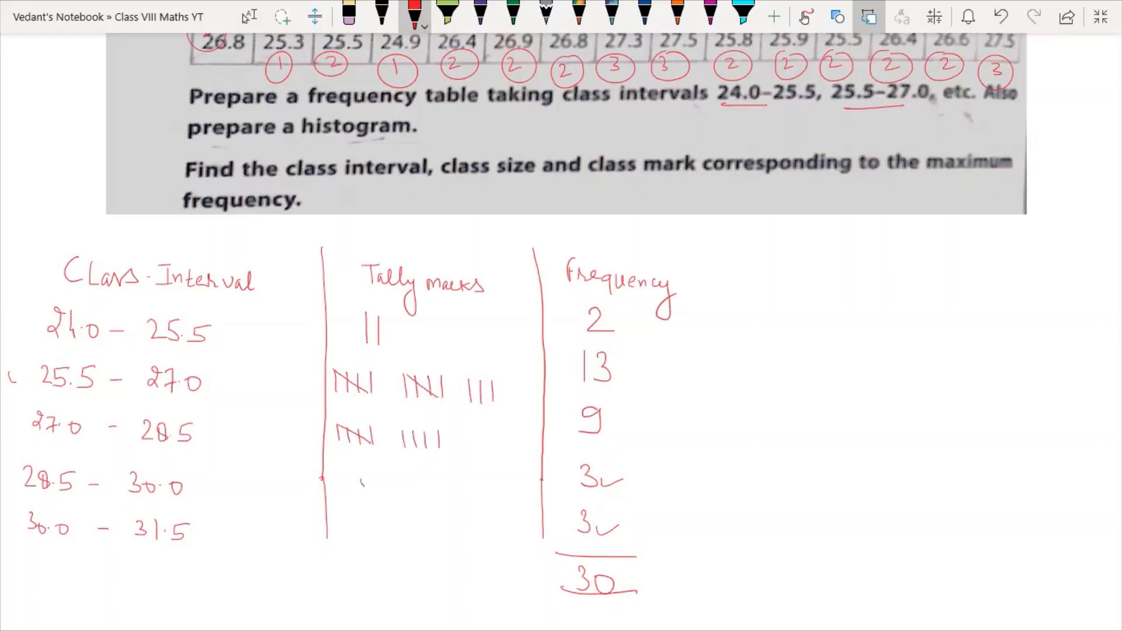
{"action": "left_click_drag", "start_coordinate": [361, 482], "coordinate": [363, 500]}
{"action": "mouse_move", "coordinate": [372, 480]}
{"action": "left_mouse_down"}
{"action": "mouse_move", "coordinate": [379, 500]}
{"action": "mouse_move", "coordinate": [366, 549]}
{"action": "left_mouse_up"}
{"action": "left_click_drag", "start_coordinate": [375, 527], "coordinate": [384, 554]}
Bracket the class-interval question, underline 'size', 'mark' and 'maximum frequency', and tick 13
{"action": "mouse_move", "coordinate": [171, 161]}
{"action": "left_mouse_down"}
{"action": "mouse_move", "coordinate": [196, 186]}
{"action": "mouse_move", "coordinate": [365, 181]}
{"action": "left_mouse_up"}
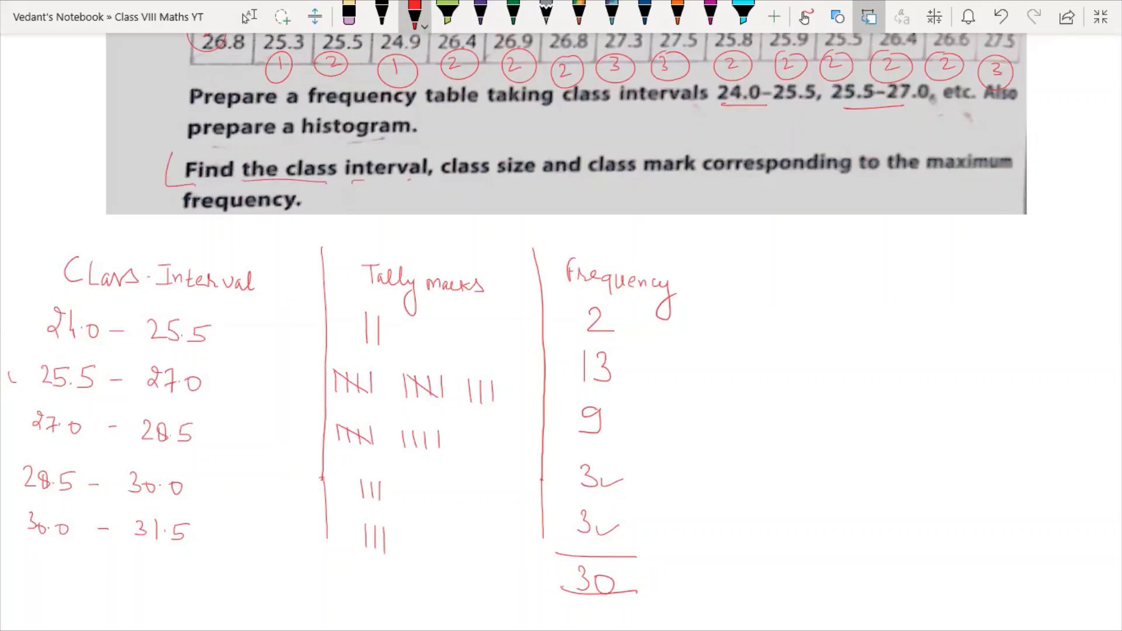
{"action": "left_click_drag", "start_coordinate": [484, 178], "coordinate": [531, 176]}
{"action": "left_click_drag", "start_coordinate": [609, 185], "coordinate": [685, 175]}
{"action": "left_click_drag", "start_coordinate": [765, 176], "coordinate": [958, 179]}
{"action": "left_click_drag", "start_coordinate": [211, 220], "coordinate": [258, 221]}
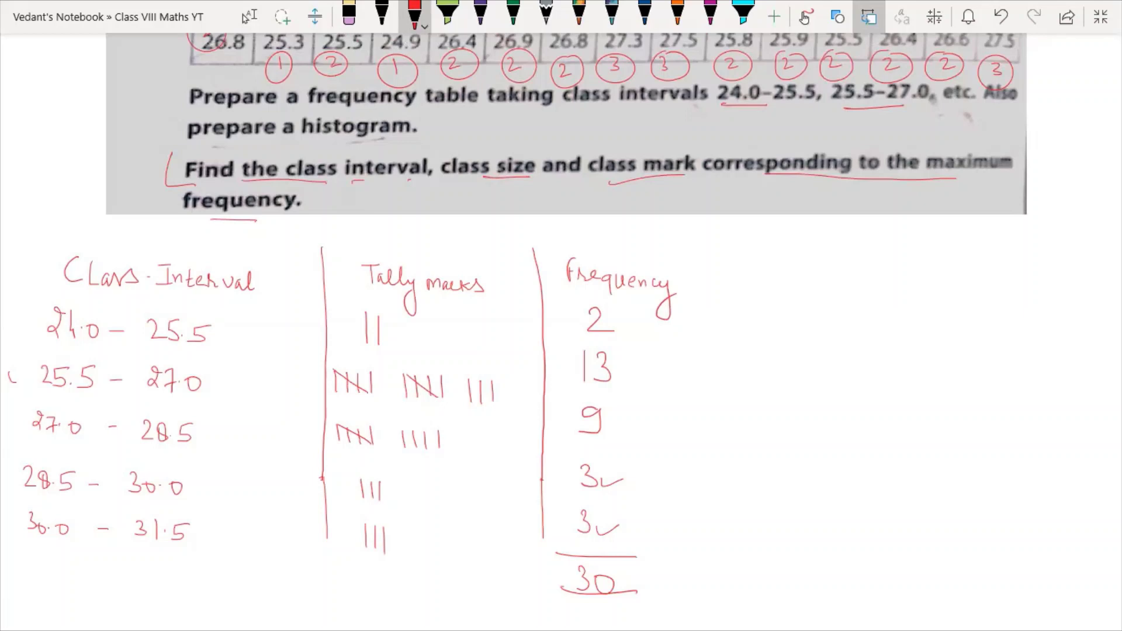
{"action": "left_click_drag", "start_coordinate": [943, 179], "coordinate": [996, 183]}
{"action": "mouse_move", "coordinate": [634, 360]}
{"action": "left_mouse_down"}
{"action": "mouse_move", "coordinate": [638, 380]}
{"action": "mouse_move", "coordinate": [674, 370]}
{"action": "left_mouse_up"}
Erase the mistaken heading and write 'Class Interval = 25.5 – 27.0' beside the table
{"action": "mouse_move", "coordinate": [781, 269]}
{"action": "left_mouse_down"}
{"action": "mouse_move", "coordinate": [777, 298]}
{"action": "mouse_move", "coordinate": [781, 269]}
{"action": "mouse_move", "coordinate": [817, 296]}
{"action": "left_mouse_up"}
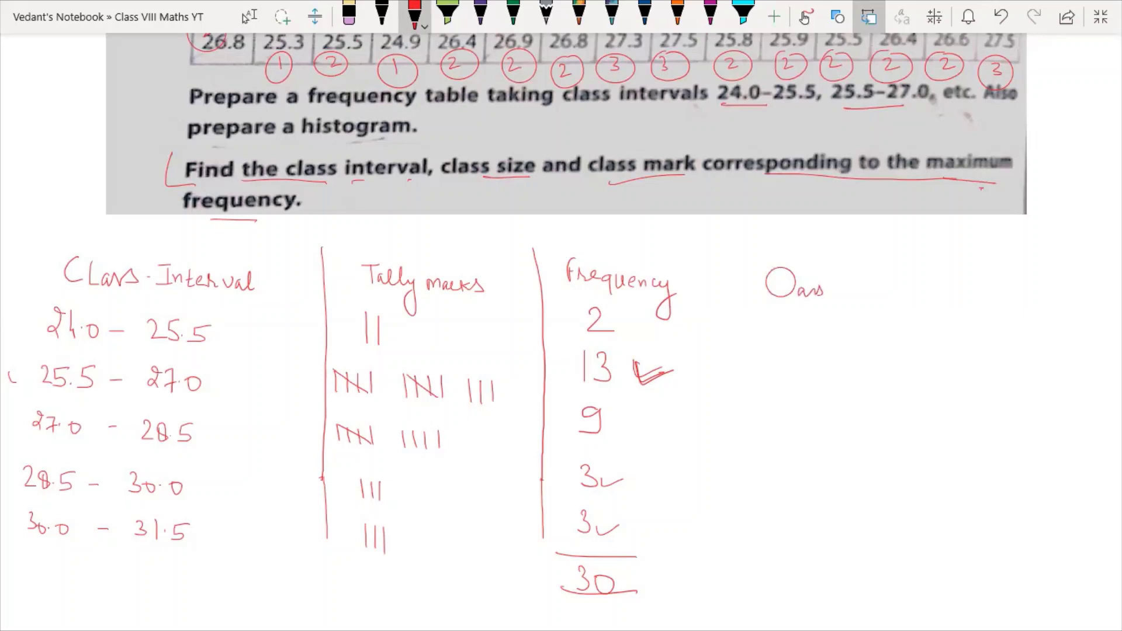
{"action": "left_click", "coordinate": [349, 15]}
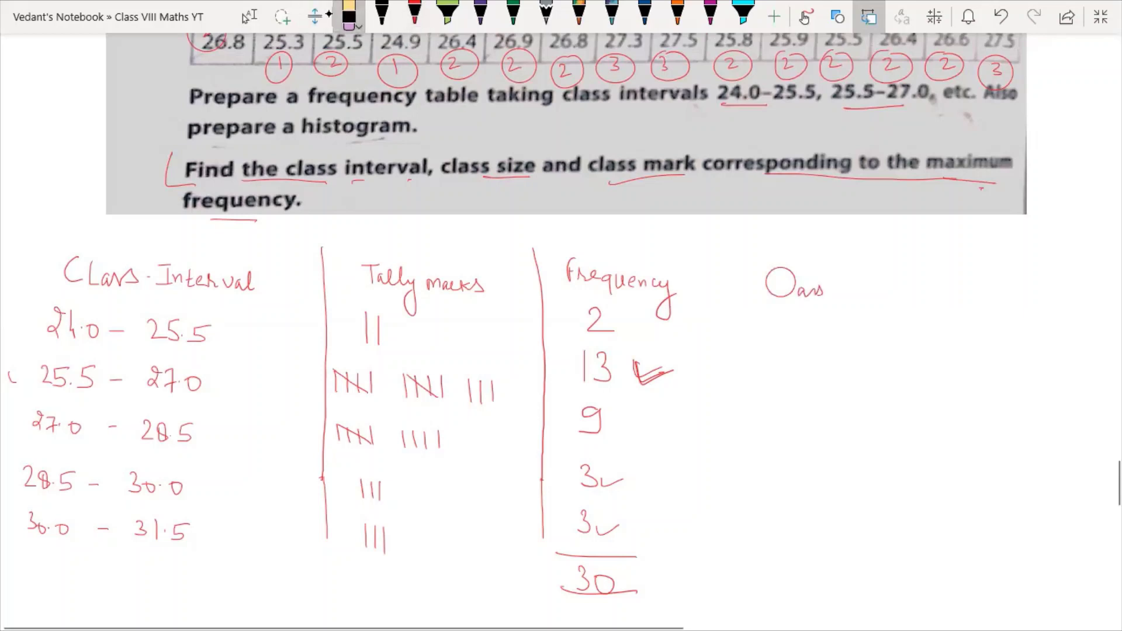
{"action": "mouse_move", "coordinate": [771, 274]}
{"action": "left_mouse_down"}
{"action": "mouse_move", "coordinate": [790, 292]}
{"action": "mouse_move", "coordinate": [823, 291]}
{"action": "left_mouse_up"}
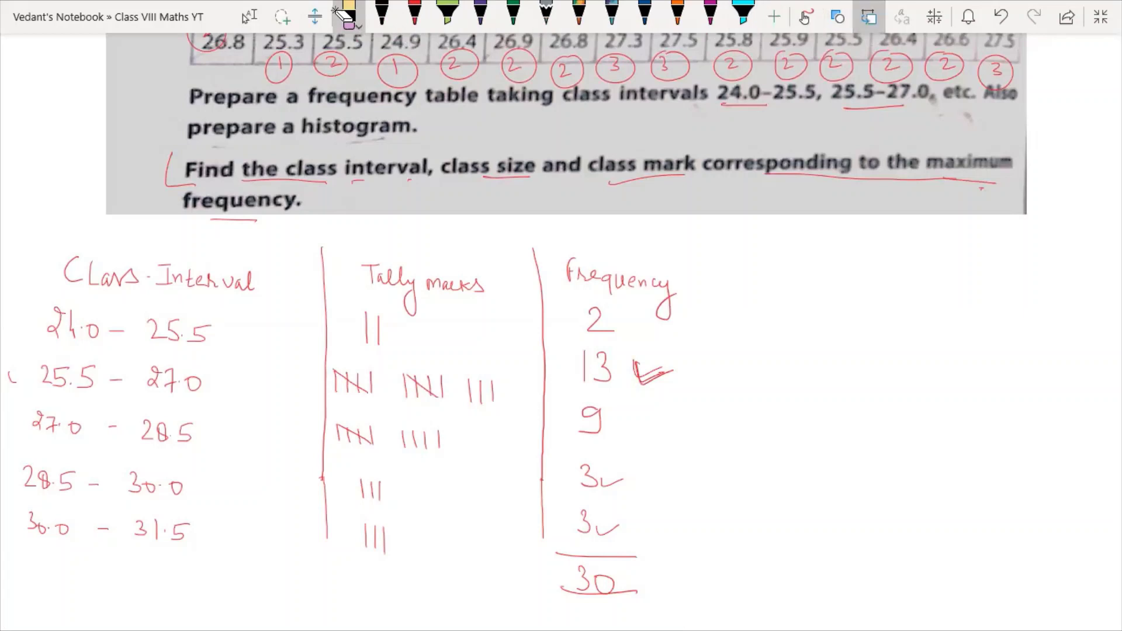
{"action": "left_click", "coordinate": [414, 13]}
{"action": "mouse_move", "coordinate": [754, 278]}
{"action": "left_mouse_down"}
{"action": "mouse_move", "coordinate": [756, 303]}
{"action": "mouse_move", "coordinate": [814, 304]}
{"action": "mouse_move", "coordinate": [849, 287]}
{"action": "left_mouse_up"}
{"action": "mouse_move", "coordinate": [843, 288]}
{"action": "left_mouse_down"}
{"action": "mouse_move", "coordinate": [843, 306]}
{"action": "mouse_move", "coordinate": [876, 309]}
{"action": "mouse_move", "coordinate": [906, 308]}
{"action": "mouse_move", "coordinate": [933, 289]}
{"action": "mouse_move", "coordinate": [876, 297]}
{"action": "left_mouse_up"}
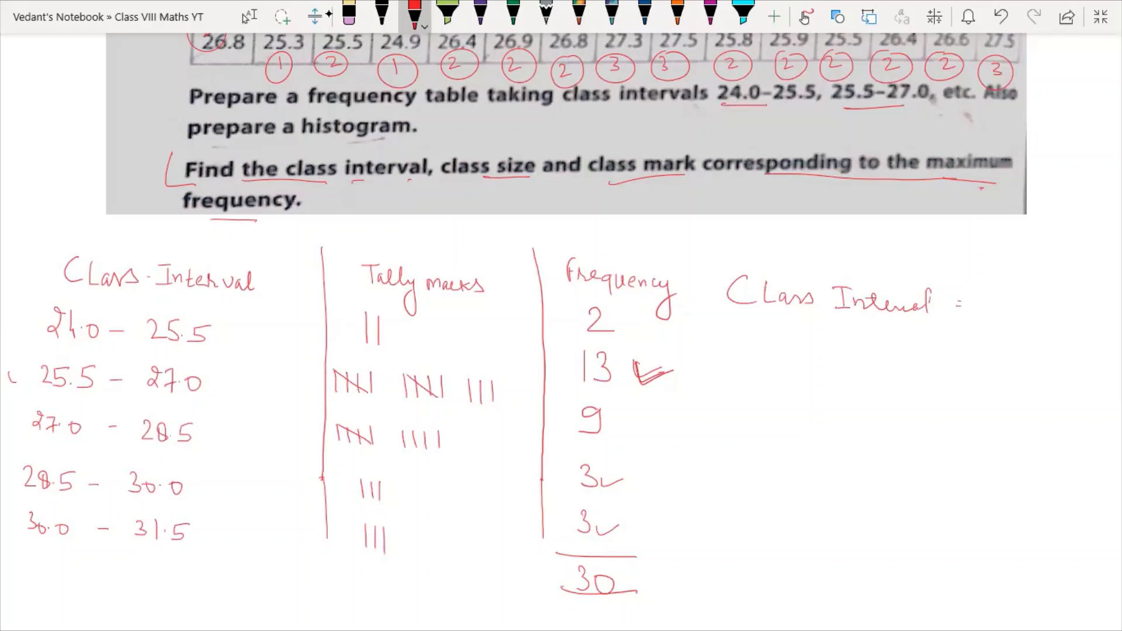
{"action": "mouse_move", "coordinate": [976, 303]}
{"action": "left_mouse_down"}
{"action": "mouse_move", "coordinate": [977, 319]}
{"action": "mouse_move", "coordinate": [1071, 329]}
{"action": "mouse_move", "coordinate": [1102, 309]}
{"action": "left_mouse_up"}
{"action": "left_click", "coordinate": [1086, 320]}
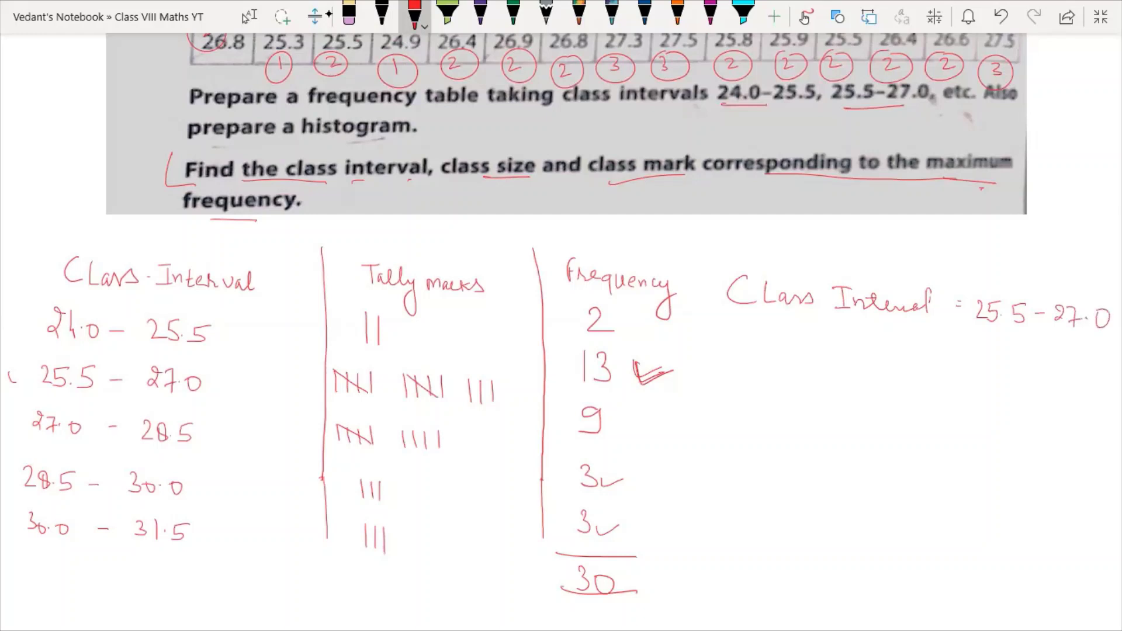
Label 25.5 as lower limit and 27.0 as upper limit, underline 'class size', and begin Class Size
{"action": "mouse_move", "coordinate": [981, 275]}
{"action": "left_mouse_down"}
{"action": "mouse_move", "coordinate": [985, 286]}
{"action": "mouse_move", "coordinate": [1006, 275]}
{"action": "left_mouse_up"}
{"action": "mouse_move", "coordinate": [949, 238]}
{"action": "left_mouse_down"}
{"action": "mouse_move", "coordinate": [962, 258]}
{"action": "mouse_move", "coordinate": [1031, 255]}
{"action": "mouse_move", "coordinate": [1067, 261]}
{"action": "mouse_move", "coordinate": [1072, 276]}
{"action": "mouse_move", "coordinate": [1092, 261]}
{"action": "mouse_move", "coordinate": [1071, 282]}
{"action": "left_mouse_up"}
{"action": "mouse_move", "coordinate": [1066, 269]}
{"action": "left_mouse_down"}
{"action": "mouse_move", "coordinate": [1072, 283]}
{"action": "mouse_move", "coordinate": [1091, 280]}
{"action": "left_mouse_up"}
{"action": "mouse_move", "coordinate": [1089, 270]}
{"action": "left_mouse_down"}
{"action": "mouse_move", "coordinate": [1095, 285]}
{"action": "mouse_move", "coordinate": [1101, 276]}
{"action": "left_mouse_up"}
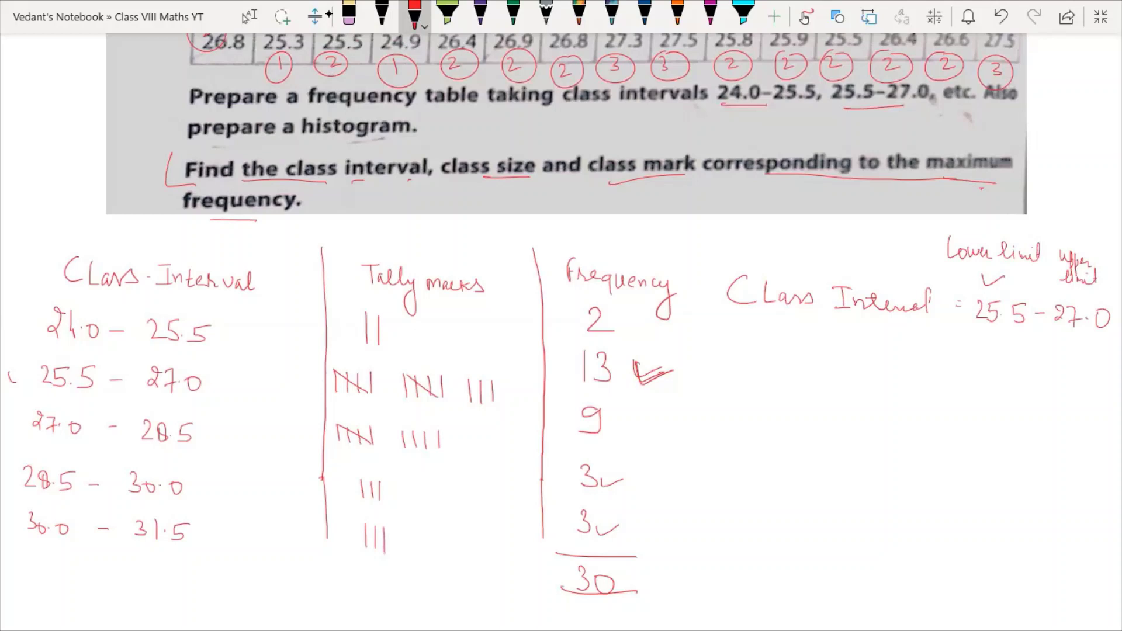
{"action": "left_click_drag", "start_coordinate": [973, 332], "coordinate": [1116, 345]}
{"action": "left_click_drag", "start_coordinate": [449, 185], "coordinate": [533, 187]}
{"action": "mouse_move", "coordinate": [739, 388]}
{"action": "left_mouse_down"}
{"action": "mouse_move", "coordinate": [740, 415]}
{"action": "mouse_move", "coordinate": [786, 409]}
{"action": "mouse_move", "coordinate": [829, 434]}
{"action": "left_mouse_up"}
Complete 'Class Size = 27.0 − 25.5 = 1.5' in red ink
{"action": "left_click_drag", "start_coordinate": [836, 416], "coordinate": [873, 411]}
{"action": "left_click_drag", "start_coordinate": [861, 418], "coordinate": [875, 417]}
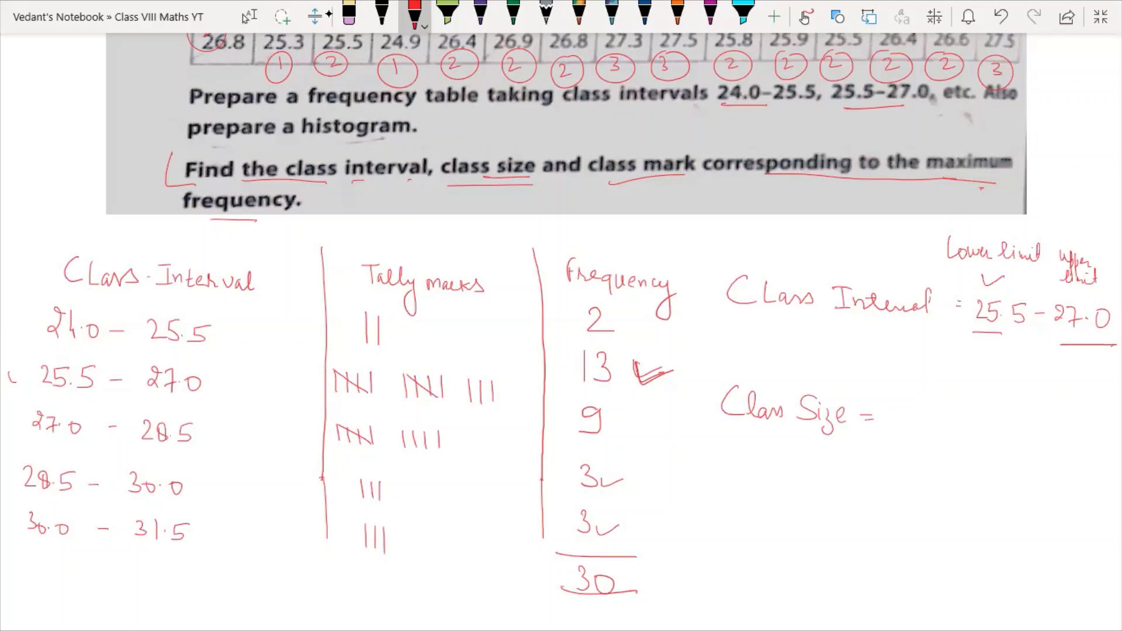
{"action": "mouse_move", "coordinate": [914, 411]}
{"action": "left_mouse_down"}
{"action": "mouse_move", "coordinate": [942, 432]}
{"action": "mouse_move", "coordinate": [970, 419]}
{"action": "left_mouse_up"}
{"action": "left_click", "coordinate": [955, 423]}
{"action": "left_click_drag", "start_coordinate": [990, 425], "coordinate": [1052, 433]}
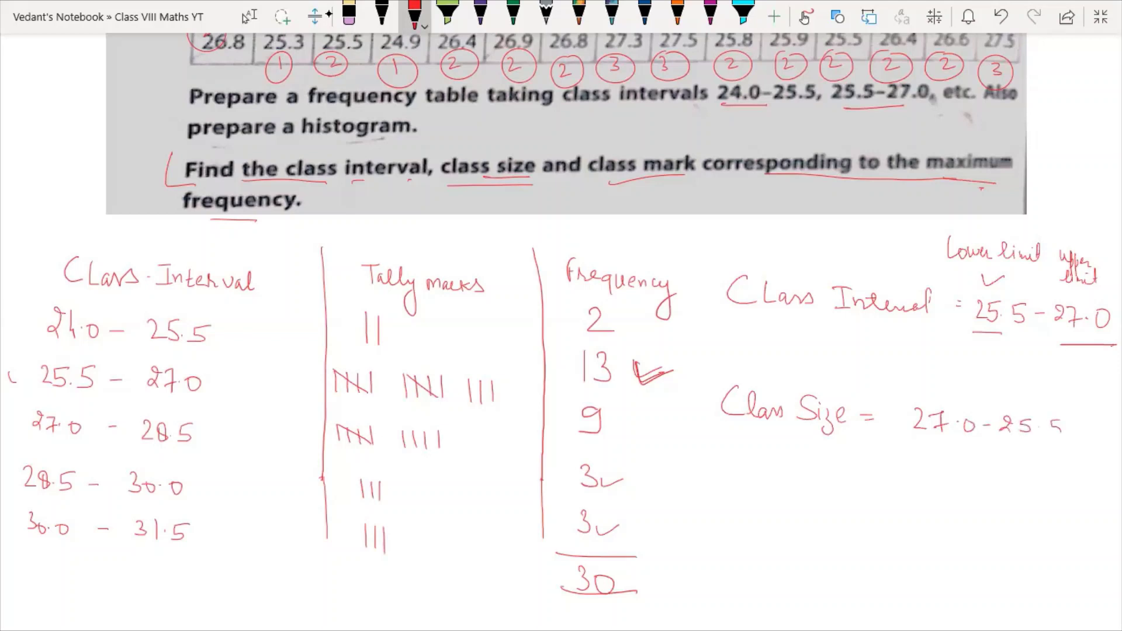
{"action": "left_click_drag", "start_coordinate": [877, 460], "coordinate": [889, 459]}
{"action": "left_click_drag", "start_coordinate": [878, 465], "coordinate": [957, 484]}
{"action": "left_click", "coordinate": [937, 477]}
Write the 'Class mark' label beneath the class size working
{"action": "mouse_move", "coordinate": [728, 512]}
{"action": "left_mouse_down"}
{"action": "mouse_move", "coordinate": [748, 541]}
{"action": "mouse_move", "coordinate": [812, 542]}
{"action": "left_mouse_up"}
{"action": "mouse_move", "coordinate": [818, 532]}
{"action": "left_mouse_down"}
{"action": "mouse_move", "coordinate": [821, 543]}
{"action": "mouse_move", "coordinate": [837, 526]}
{"action": "mouse_move", "coordinate": [832, 549]}
{"action": "left_mouse_up"}
{"action": "left_click_drag", "start_coordinate": [838, 536], "coordinate": [847, 547]}
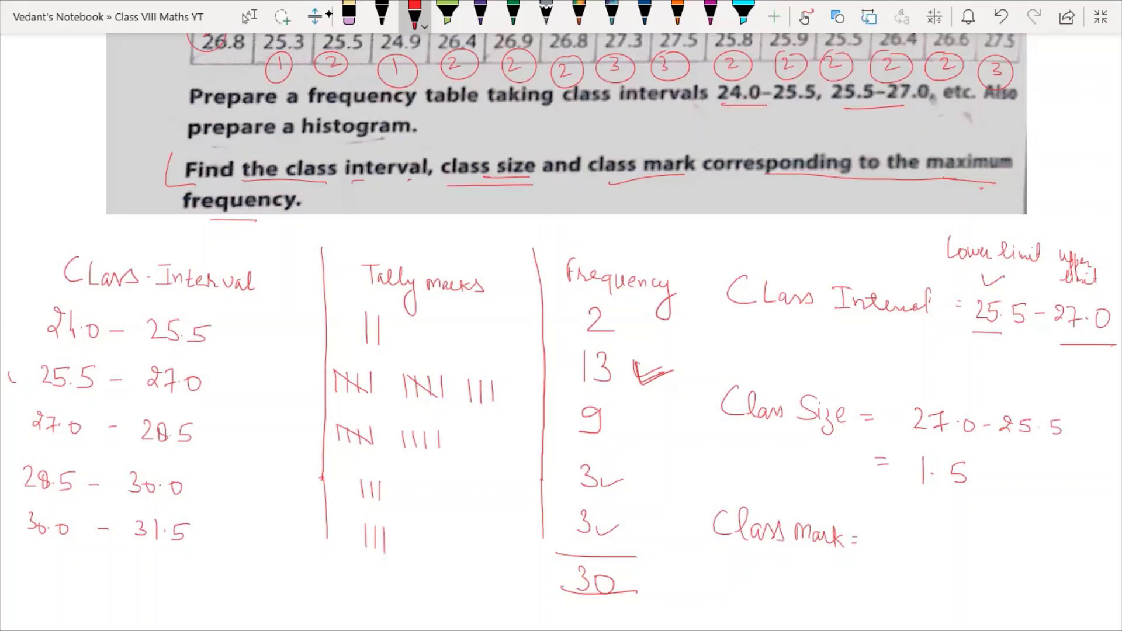
Write the class mark fraction (25.5 + 27.0)/2 = 52.5/2
{"action": "mouse_move", "coordinate": [887, 525]}
{"action": "left_mouse_down"}
{"action": "mouse_move", "coordinate": [904, 553]}
{"action": "mouse_move", "coordinate": [967, 560]}
{"action": "mouse_move", "coordinate": [971, 550]}
{"action": "left_mouse_up"}
{"action": "mouse_move", "coordinate": [976, 543]}
{"action": "left_mouse_down"}
{"action": "mouse_move", "coordinate": [984, 559]}
{"action": "mouse_move", "coordinate": [995, 543]}
{"action": "mouse_move", "coordinate": [1001, 559]}
{"action": "left_mouse_up"}
{"action": "mouse_move", "coordinate": [1003, 545]}
{"action": "left_mouse_down"}
{"action": "mouse_move", "coordinate": [1011, 560]}
{"action": "mouse_move", "coordinate": [1032, 556]}
{"action": "left_mouse_up"}
{"action": "left_click", "coordinate": [1024, 550]}
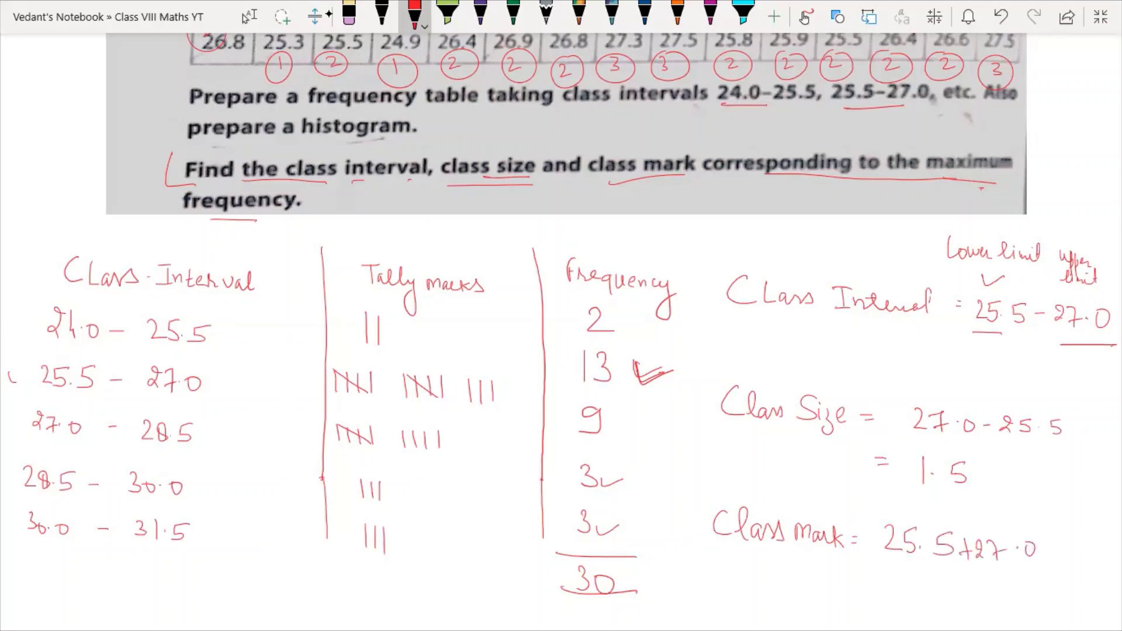
{"action": "left_click_drag", "start_coordinate": [882, 565], "coordinate": [1038, 562]}
{"action": "mouse_move", "coordinate": [935, 583]}
{"action": "left_mouse_down"}
{"action": "mouse_move", "coordinate": [933, 597]}
{"action": "mouse_move", "coordinate": [957, 595]}
{"action": "left_mouse_up"}
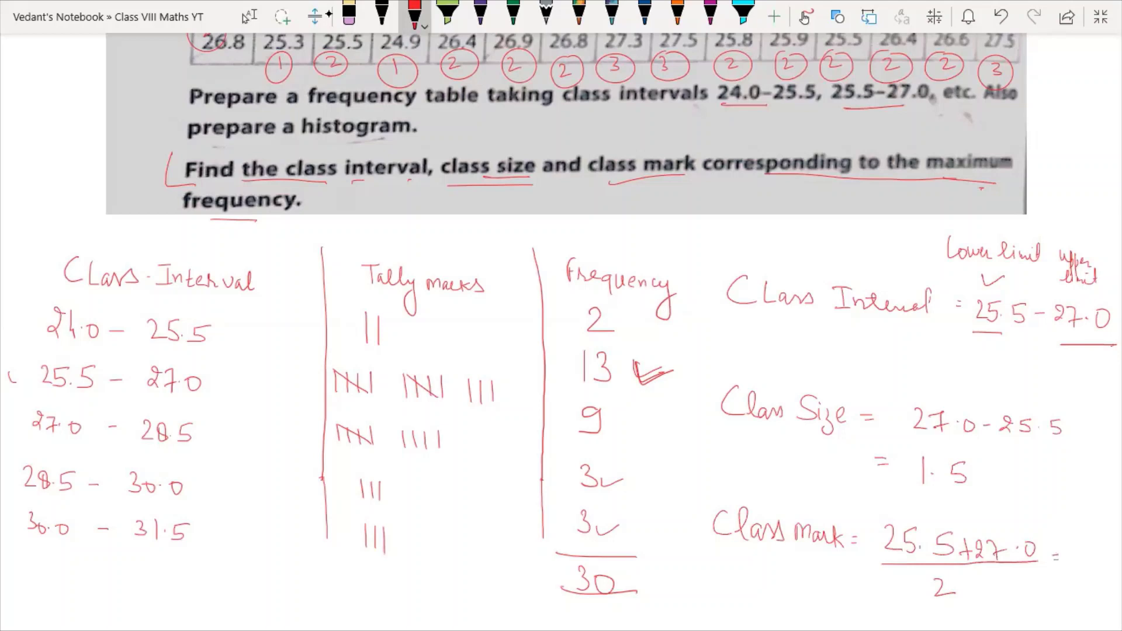
{"action": "left_click_drag", "start_coordinate": [1098, 533], "coordinate": [1094, 553]}
{"action": "mouse_move", "coordinate": [1099, 533]}
{"action": "left_mouse_down"}
{"action": "mouse_move", "coordinate": [1108, 532]}
{"action": "mouse_move", "coordinate": [1091, 550]}
{"action": "mouse_move", "coordinate": [1064, 543]}
{"action": "mouse_move", "coordinate": [1063, 552]}
{"action": "mouse_move", "coordinate": [1119, 560]}
{"action": "mouse_move", "coordinate": [1082, 579]}
{"action": "left_mouse_up"}
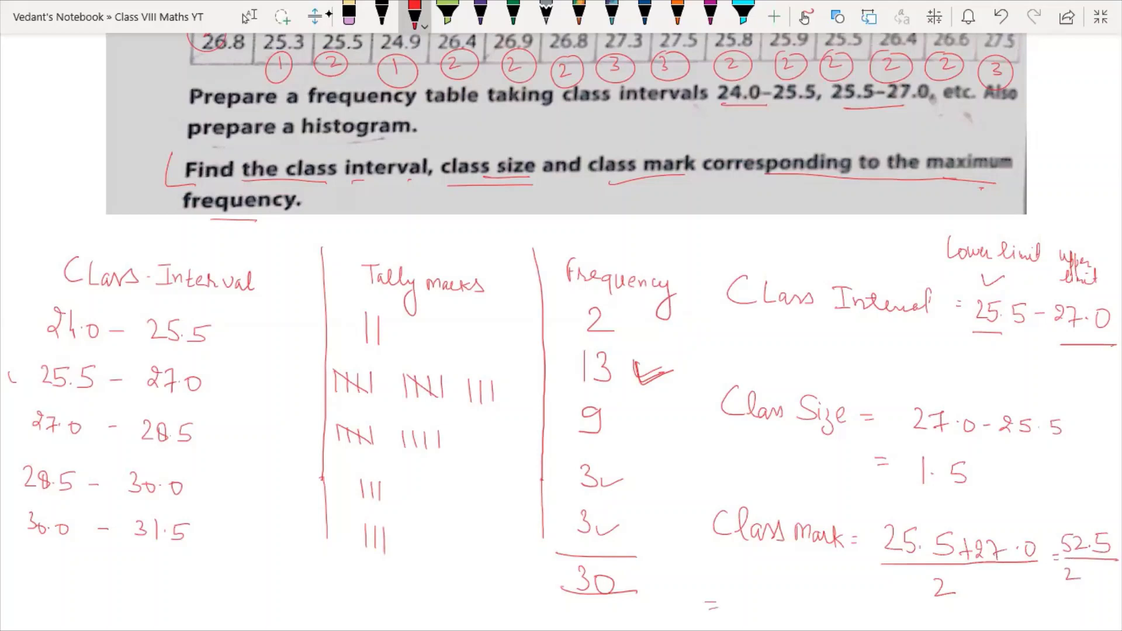
Write the class mark result 26.25 and underline 'prepare a histogram' in the question
{"action": "mouse_move", "coordinate": [732, 599]}
{"action": "left_mouse_down"}
{"action": "mouse_move", "coordinate": [751, 619]}
{"action": "mouse_move", "coordinate": [762, 609]}
{"action": "mouse_move", "coordinate": [815, 616]}
{"action": "left_mouse_up"}
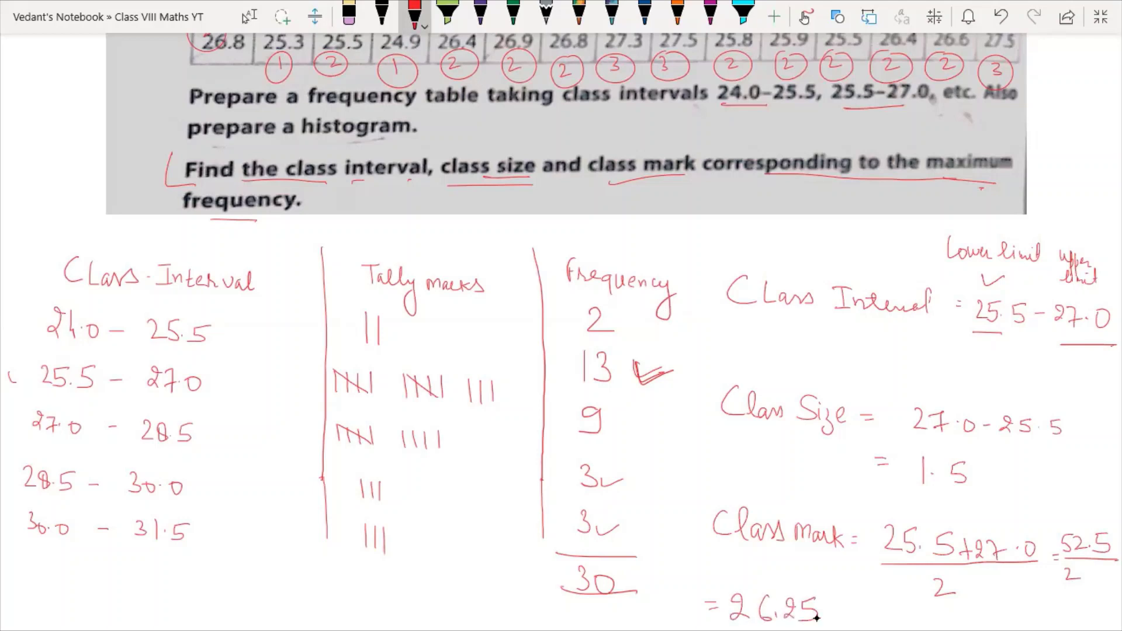
{"action": "left_click_drag", "start_coordinate": [189, 143], "coordinate": [386, 146]}
{"action": "left_click", "coordinate": [248, 16]}
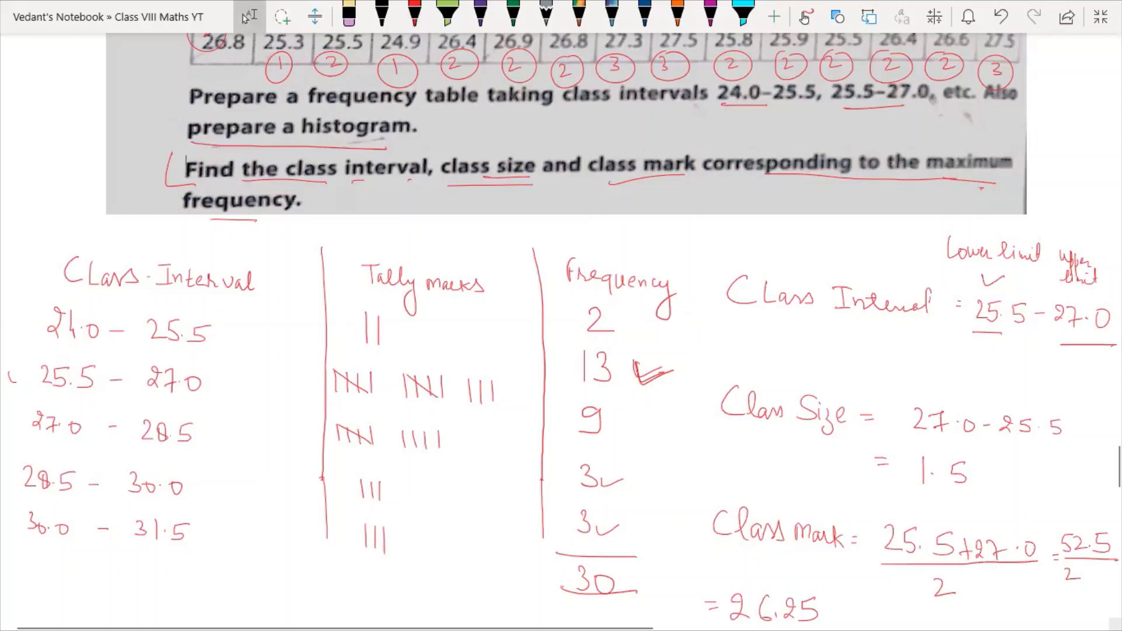
Scroll down to the histogram and label the x-axis in red ink
{"action": "scroll", "coordinate": [562, 315], "scroll_direction": "down", "scroll_amount": 3}
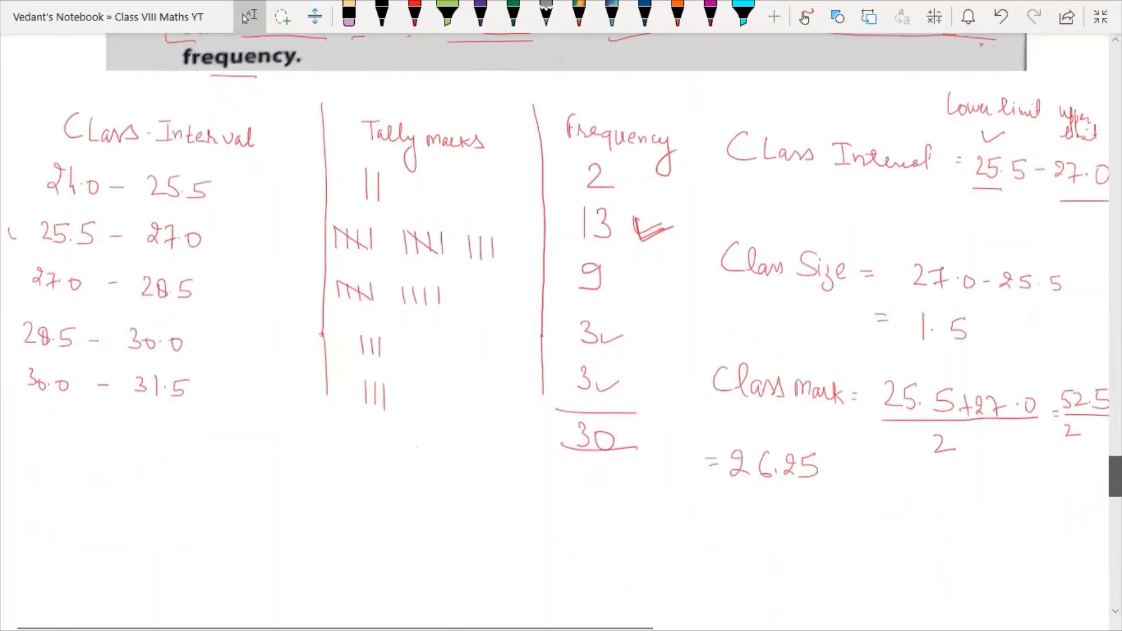
{"action": "scroll", "coordinate": [561, 316], "scroll_direction": "down", "scroll_amount": 3}
{"action": "scroll", "coordinate": [245, 17], "scroll_direction": "down", "scroll_amount": 5}
{"action": "scroll", "coordinate": [245, 18], "scroll_direction": "down", "scroll_amount": 5}
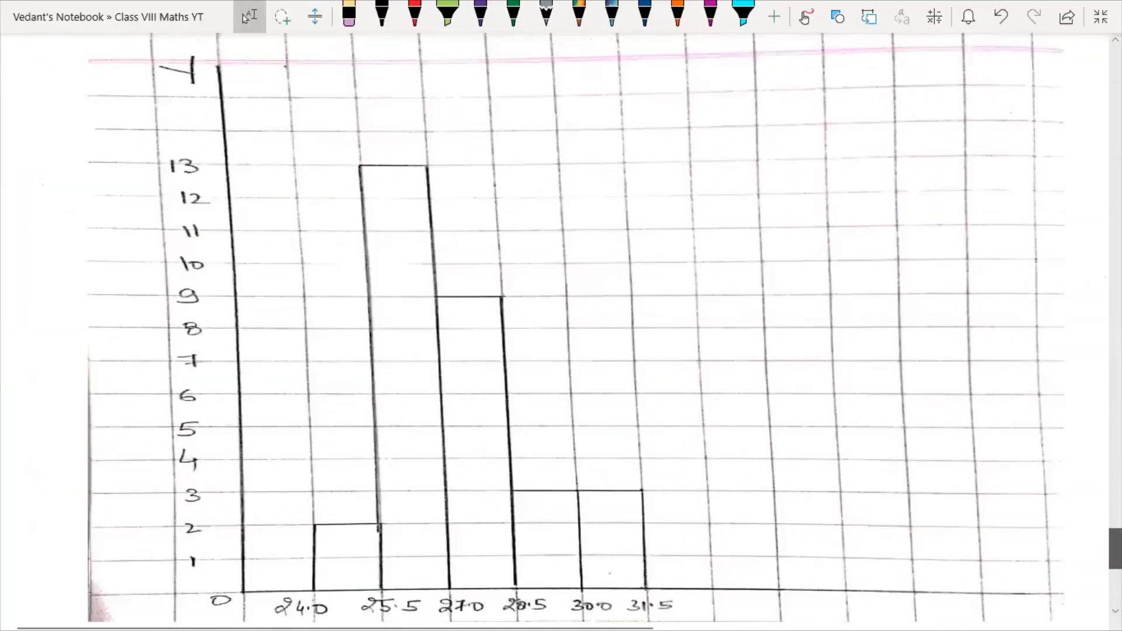
{"action": "scroll", "coordinate": [245, 18], "scroll_direction": "down", "scroll_amount": 1}
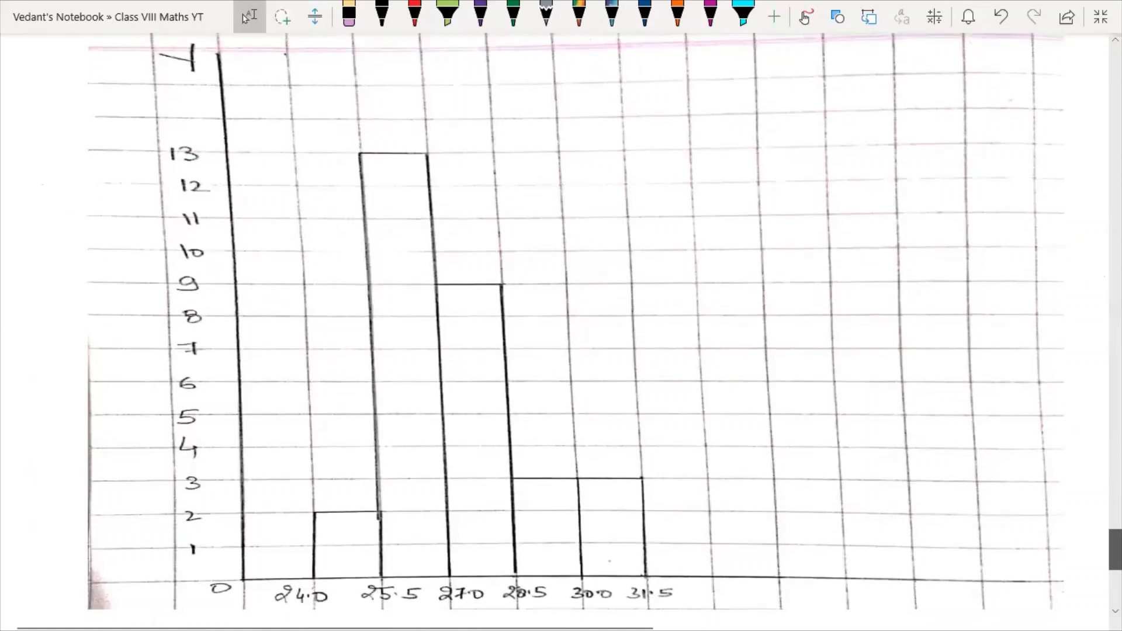
{"action": "scroll", "coordinate": [245, 17], "scroll_direction": "up", "scroll_amount": 1}
{"action": "left_click", "coordinate": [414, 15]}
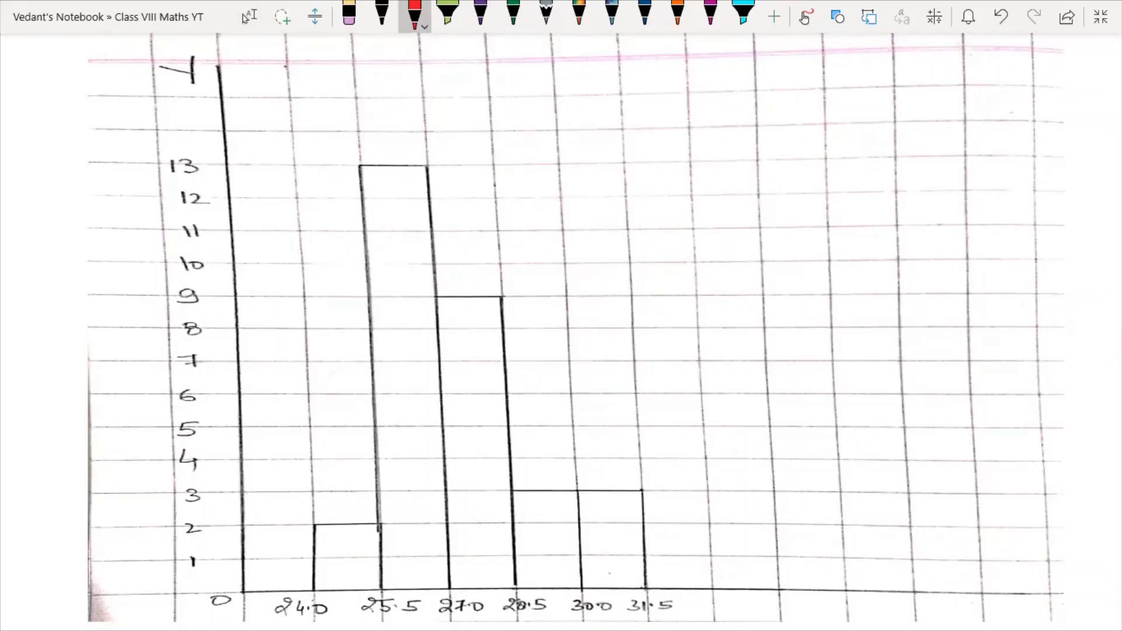
{"action": "mouse_move", "coordinate": [779, 570]}
{"action": "left_mouse_down"}
{"action": "mouse_move", "coordinate": [763, 615]}
{"action": "mouse_move", "coordinate": [791, 615]}
{"action": "left_mouse_up"}
{"action": "mouse_move", "coordinate": [914, 584]}
{"action": "left_mouse_down"}
{"action": "mouse_move", "coordinate": [869, 606]}
{"action": "mouse_move", "coordinate": [883, 600]}
{"action": "left_mouse_up"}
{"action": "mouse_move", "coordinate": [925, 590]}
{"action": "left_mouse_down"}
{"action": "mouse_move", "coordinate": [935, 607]}
{"action": "mouse_move", "coordinate": [949, 606]}
{"action": "mouse_move", "coordinate": [925, 606]}
{"action": "left_mouse_up"}
{"action": "left_click_drag", "start_coordinate": [927, 584], "coordinate": [932, 577]}
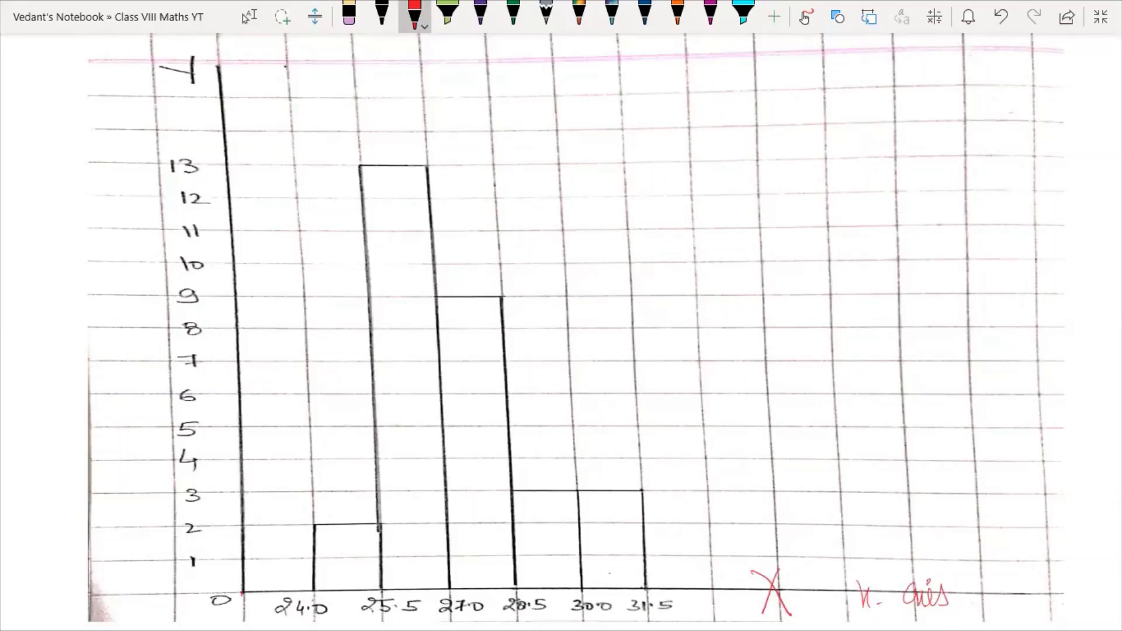
Label the y-axis and add an axis-break mark near the origin
{"action": "mouse_move", "coordinate": [237, 61]}
{"action": "left_mouse_down"}
{"action": "mouse_move", "coordinate": [241, 104]}
{"action": "mouse_move", "coordinate": [263, 71]}
{"action": "left_mouse_up"}
{"action": "left_click_drag", "start_coordinate": [267, 68], "coordinate": [291, 74]}
{"action": "left_click_drag", "start_coordinate": [302, 58], "coordinate": [296, 74]}
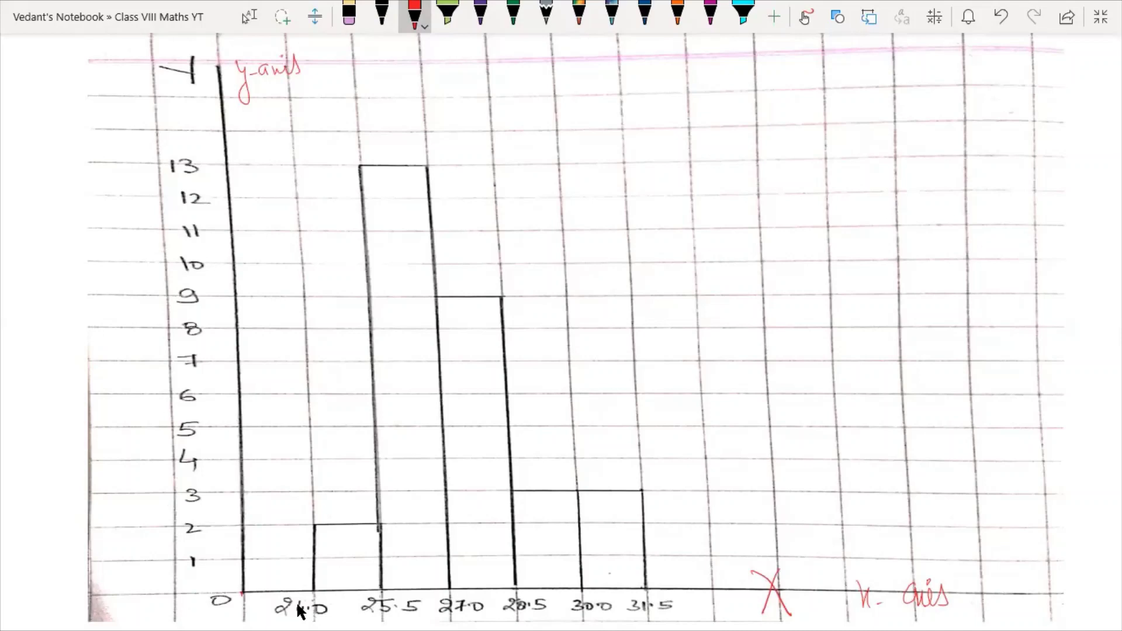
{"action": "mouse_move", "coordinate": [243, 594]}
{"action": "left_mouse_down"}
{"action": "mouse_move", "coordinate": [258, 603]}
{"action": "mouse_move", "coordinate": [267, 583]}
{"action": "mouse_move", "coordinate": [277, 599]}
{"action": "left_mouse_up"}
Mark the top of the 24.0–25.5 bar in red ink
{"action": "left_click_drag", "start_coordinate": [315, 525], "coordinate": [380, 524]}
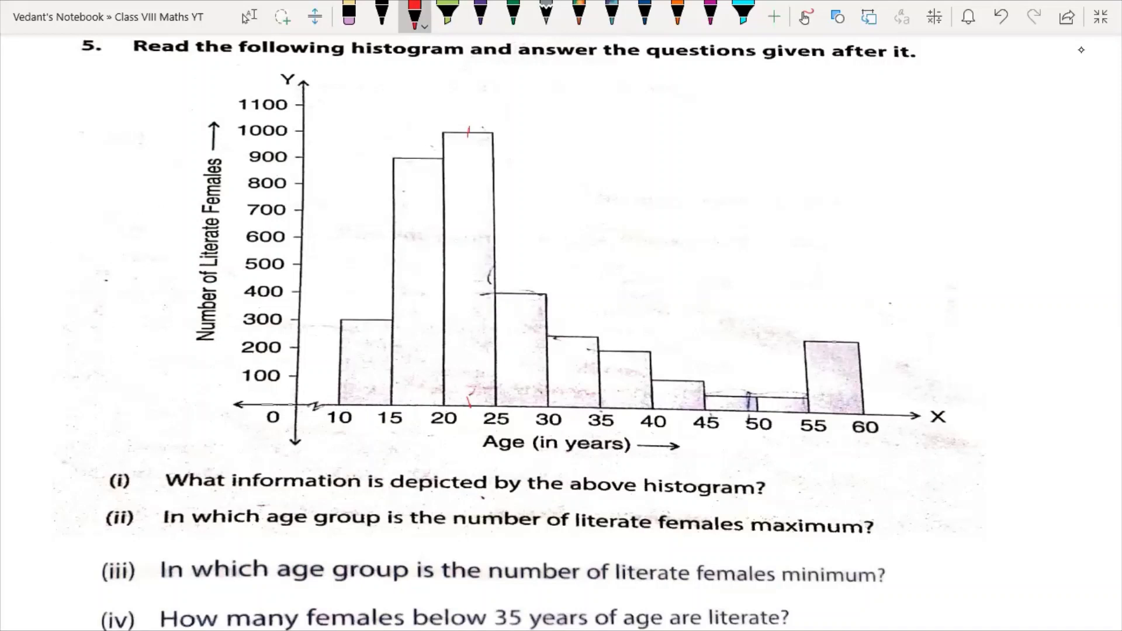
Write answer i): 'The histogram depicts the number of literate females'
{"action": "left_click_drag", "start_coordinate": [603, 96], "coordinate": [610, 138]}
{"action": "mouse_move", "coordinate": [636, 92]}
{"action": "left_mouse_down"}
{"action": "mouse_move", "coordinate": [654, 90]}
{"action": "mouse_move", "coordinate": [644, 118]}
{"action": "mouse_move", "coordinate": [697, 116]}
{"action": "left_mouse_up"}
{"action": "mouse_move", "coordinate": [707, 104]}
{"action": "left_mouse_down"}
{"action": "mouse_move", "coordinate": [703, 116]}
{"action": "mouse_move", "coordinate": [715, 119]}
{"action": "mouse_move", "coordinate": [720, 104]}
{"action": "left_mouse_up"}
{"action": "mouse_move", "coordinate": [726, 105]}
{"action": "left_mouse_down"}
{"action": "mouse_move", "coordinate": [732, 146]}
{"action": "mouse_move", "coordinate": [746, 119]}
{"action": "mouse_move", "coordinate": [778, 109]}
{"action": "mouse_move", "coordinate": [804, 120]}
{"action": "mouse_move", "coordinate": [830, 105]}
{"action": "left_mouse_up"}
{"action": "mouse_move", "coordinate": [829, 112]}
{"action": "left_mouse_down"}
{"action": "mouse_move", "coordinate": [840, 124]}
{"action": "mouse_move", "coordinate": [992, 134]}
{"action": "left_mouse_up"}
{"action": "mouse_move", "coordinate": [992, 129]}
{"action": "left_mouse_down"}
{"action": "mouse_move", "coordinate": [1035, 134]}
{"action": "mouse_move", "coordinate": [1051, 168]}
{"action": "mouse_move", "coordinate": [1072, 139]}
{"action": "left_mouse_up"}
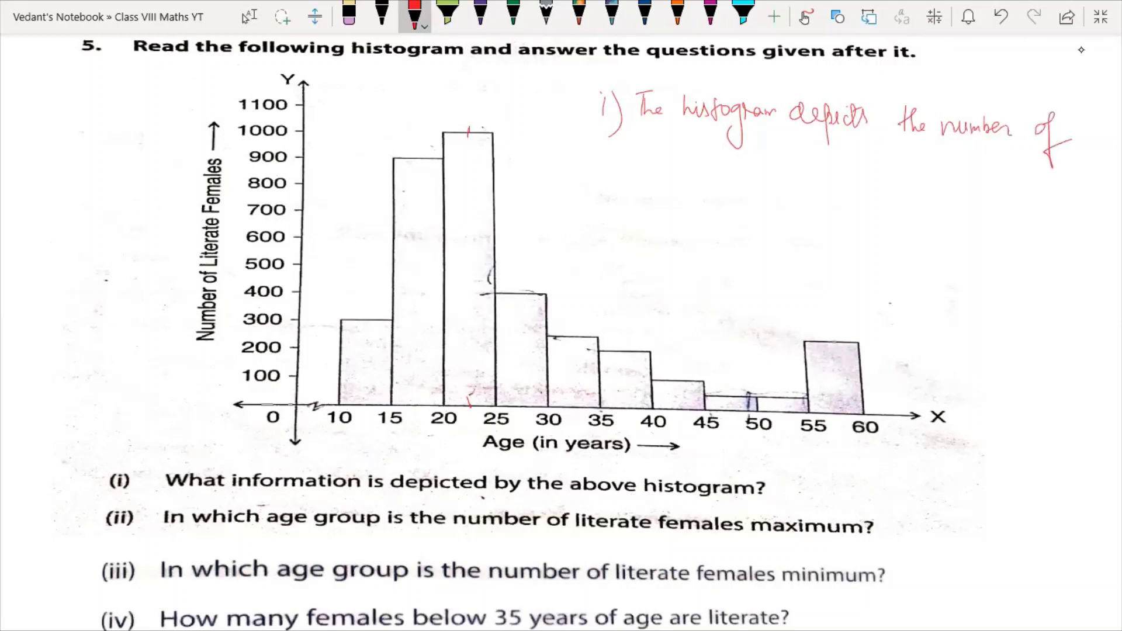
{"action": "left_click_drag", "start_coordinate": [542, 161], "coordinate": [573, 171]}
{"action": "left_click_drag", "start_coordinate": [567, 162], "coordinate": [602, 163]}
{"action": "left_click_drag", "start_coordinate": [608, 164], "coordinate": [637, 165]}
{"action": "mouse_move", "coordinate": [614, 160]}
{"action": "left_mouse_down"}
{"action": "mouse_move", "coordinate": [628, 158]}
{"action": "mouse_move", "coordinate": [667, 198]}
{"action": "left_mouse_up"}
{"action": "mouse_move", "coordinate": [654, 174]}
{"action": "left_mouse_down"}
{"action": "mouse_move", "coordinate": [801, 179]}
{"action": "mouse_move", "coordinate": [777, 169]}
{"action": "mouse_move", "coordinate": [842, 186]}
{"action": "left_mouse_up"}
Finish answer i) with 'in different age groups', number ii), and tick the 20–25 bar
{"action": "mouse_move", "coordinate": [842, 182]}
{"action": "left_mouse_down"}
{"action": "mouse_move", "coordinate": [858, 174]}
{"action": "mouse_move", "coordinate": [856, 210]}
{"action": "left_mouse_up"}
{"action": "left_click_drag", "start_coordinate": [877, 167], "coordinate": [871, 204]}
{"action": "mouse_move", "coordinate": [859, 193]}
{"action": "left_mouse_down"}
{"action": "mouse_move", "coordinate": [924, 193]}
{"action": "mouse_move", "coordinate": [928, 170]}
{"action": "left_mouse_up"}
{"action": "mouse_move", "coordinate": [921, 180]}
{"action": "left_mouse_down"}
{"action": "mouse_move", "coordinate": [973, 191]}
{"action": "mouse_move", "coordinate": [968, 220]}
{"action": "mouse_move", "coordinate": [988, 181]}
{"action": "mouse_move", "coordinate": [998, 219]}
{"action": "mouse_move", "coordinate": [1023, 181]}
{"action": "mouse_move", "coordinate": [1046, 194]}
{"action": "left_mouse_up"}
{"action": "mouse_move", "coordinate": [1047, 177]}
{"action": "left_mouse_down"}
{"action": "mouse_move", "coordinate": [1048, 221]}
{"action": "mouse_move", "coordinate": [1054, 199]}
{"action": "left_mouse_up"}
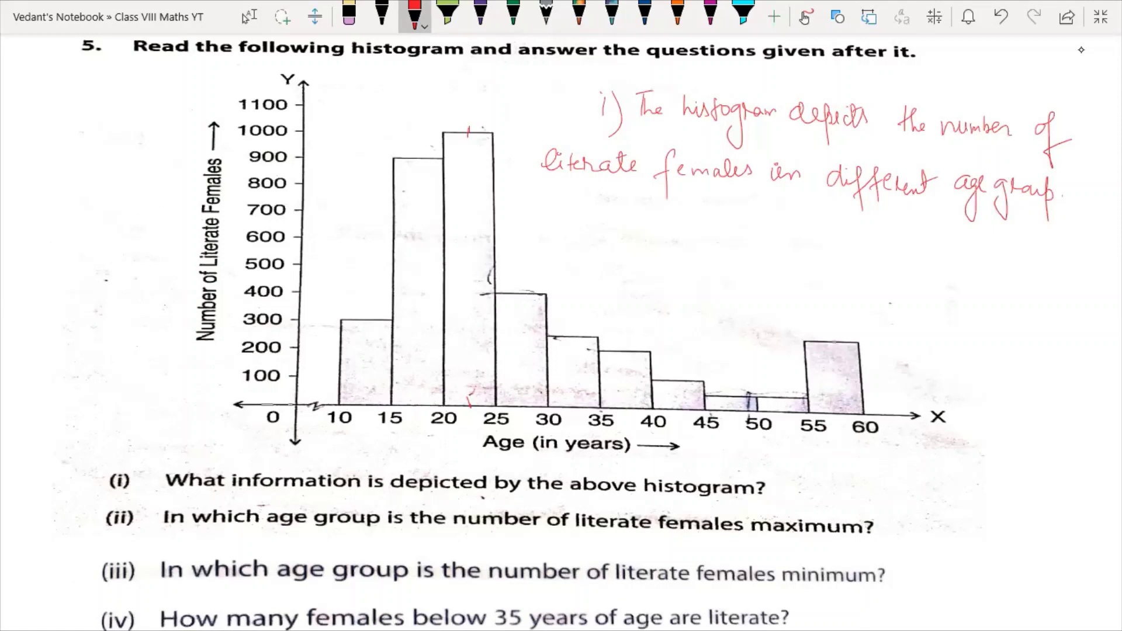
{"action": "left_click_drag", "start_coordinate": [571, 197], "coordinate": [571, 216]}
{"action": "left_click_drag", "start_coordinate": [577, 198], "coordinate": [588, 221]}
{"action": "mouse_move", "coordinate": [449, 132]}
{"action": "left_mouse_down"}
{"action": "mouse_move", "coordinate": [491, 132]}
{"action": "mouse_move", "coordinate": [480, 104]}
{"action": "left_mouse_up"}
Underline 'age group' in question (ii), mark the 25 tick, and answer ii) with 20-25
{"action": "left_click_drag", "start_coordinate": [240, 534], "coordinate": [377, 528]}
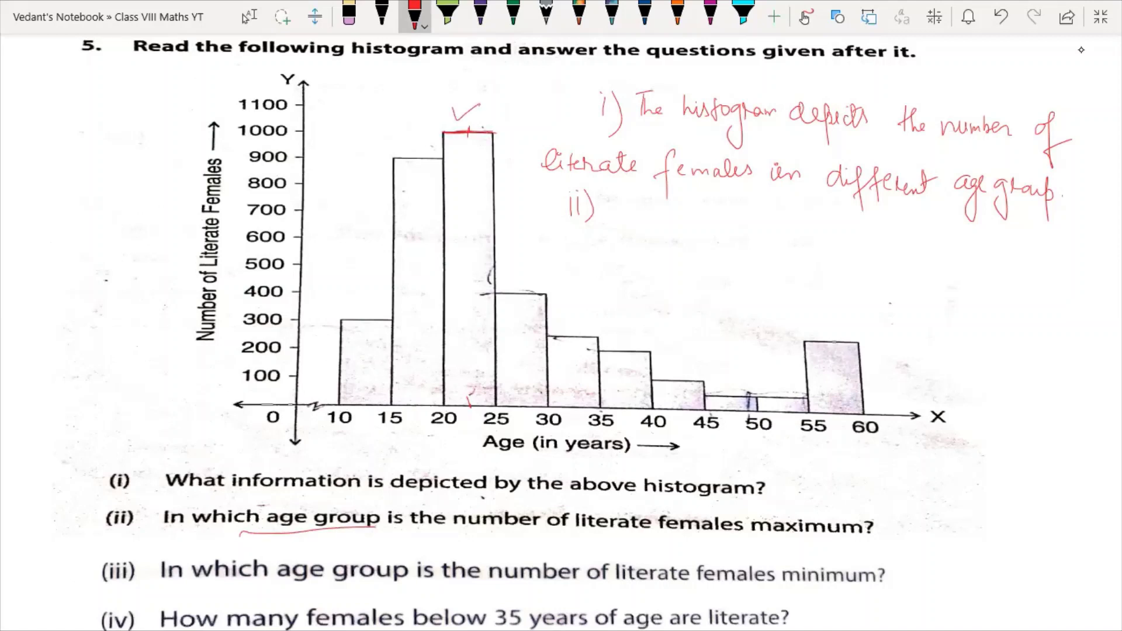
{"action": "left_click_drag", "start_coordinate": [468, 408], "coordinate": [463, 420]}
{"action": "mouse_move", "coordinate": [616, 205]}
{"action": "left_mouse_down"}
{"action": "mouse_move", "coordinate": [626, 221]}
{"action": "mouse_move", "coordinate": [642, 211]}
{"action": "mouse_move", "coordinate": [683, 222]}
{"action": "mouse_move", "coordinate": [701, 204]}
{"action": "left_mouse_up"}
{"action": "left_click_drag", "start_coordinate": [689, 206], "coordinate": [686, 225]}
Write answer iii): '45-50 and 50-55' in red ink
{"action": "left_click_drag", "start_coordinate": [565, 249], "coordinate": [572, 267]}
{"action": "left_click_drag", "start_coordinate": [579, 247], "coordinate": [584, 279]}
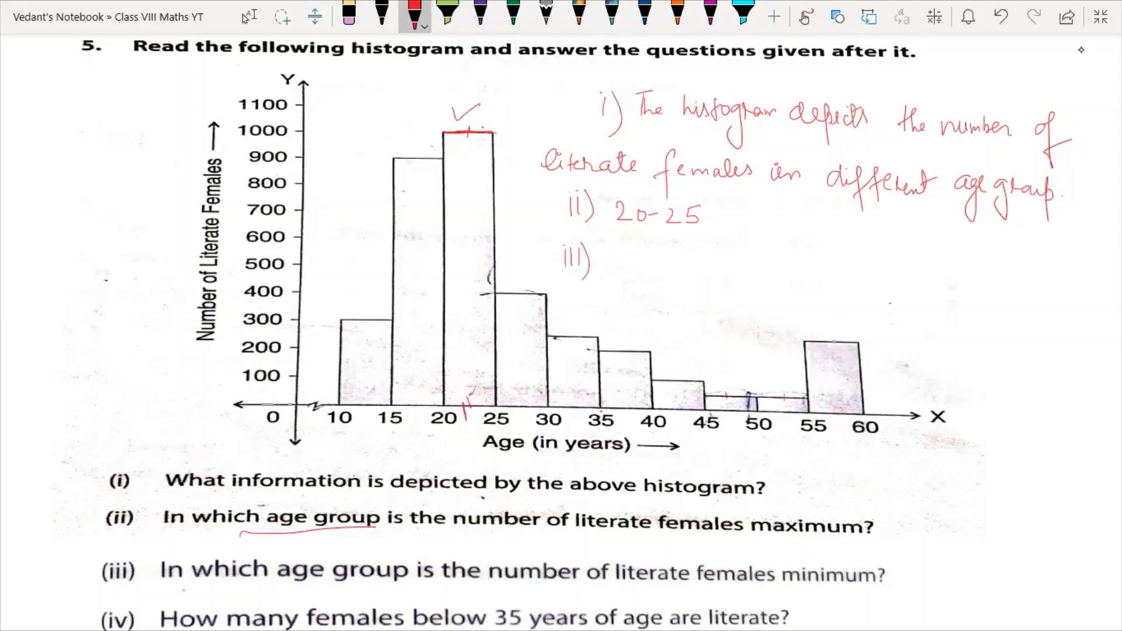
{"action": "mouse_move", "coordinate": [618, 243]}
{"action": "left_mouse_down"}
{"action": "mouse_move", "coordinate": [622, 275]}
{"action": "mouse_move", "coordinate": [654, 272]}
{"action": "mouse_move", "coordinate": [664, 253]}
{"action": "left_mouse_up"}
{"action": "left_click_drag", "start_coordinate": [676, 263], "coordinate": [760, 274]}
{"action": "mouse_move", "coordinate": [784, 250]}
{"action": "left_mouse_down"}
{"action": "mouse_move", "coordinate": [780, 268]}
{"action": "mouse_move", "coordinate": [794, 262]}
{"action": "mouse_move", "coordinate": [829, 274]}
{"action": "mouse_move", "coordinate": [847, 263]}
{"action": "left_mouse_up"}
{"action": "left_click_drag", "start_coordinate": [849, 262], "coordinate": [849, 273]}
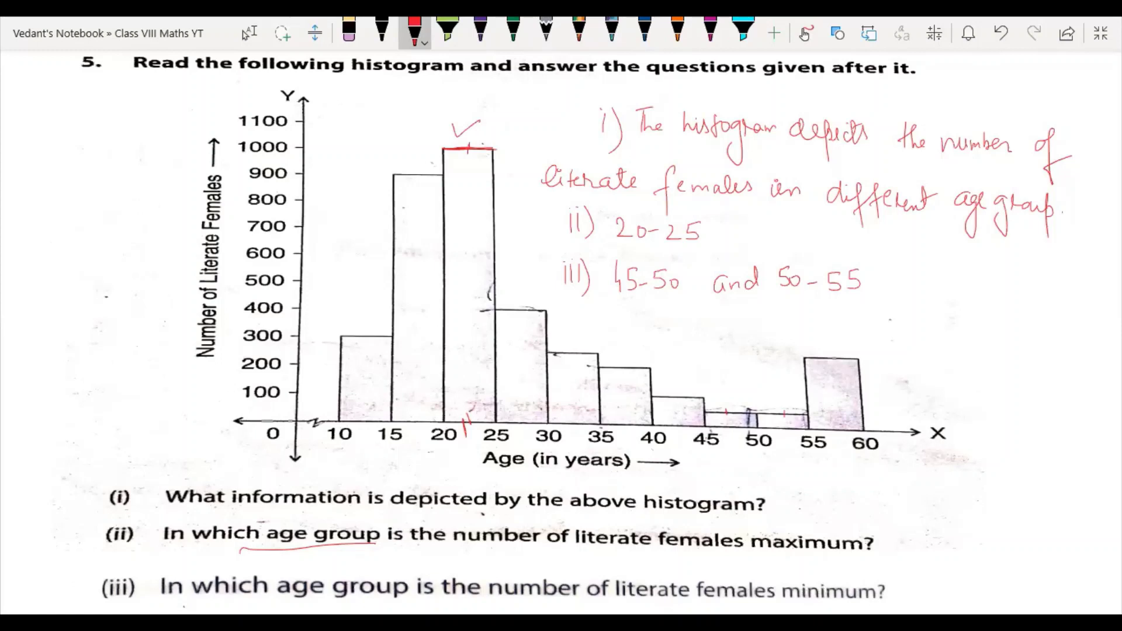
{"action": "left_click", "coordinate": [250, 17]}
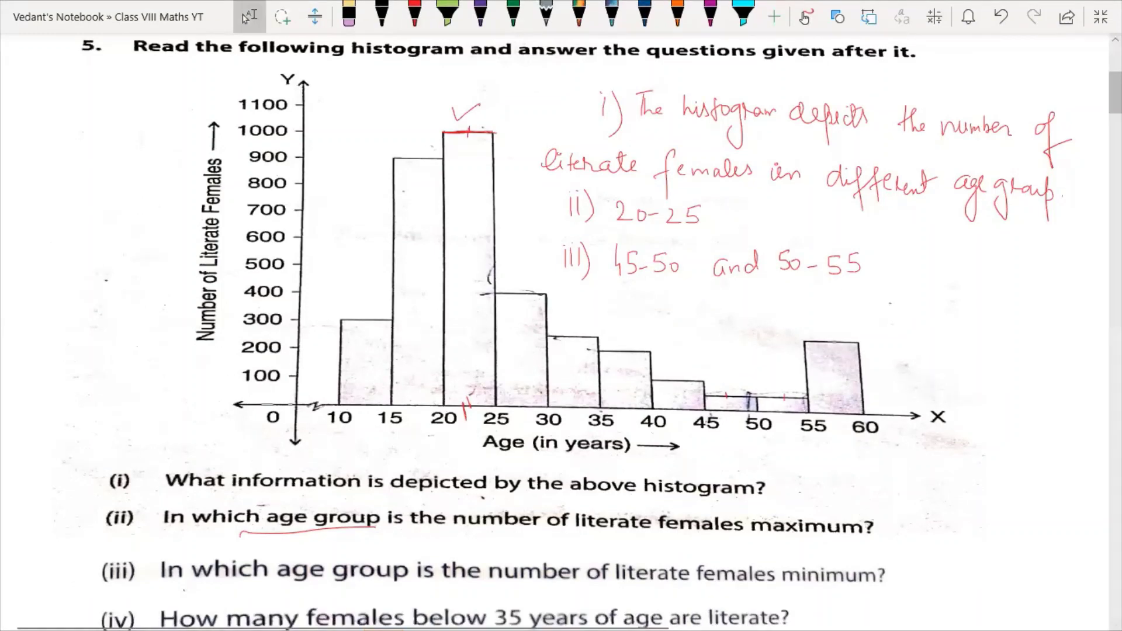
{"action": "left_click", "coordinate": [414, 15]}
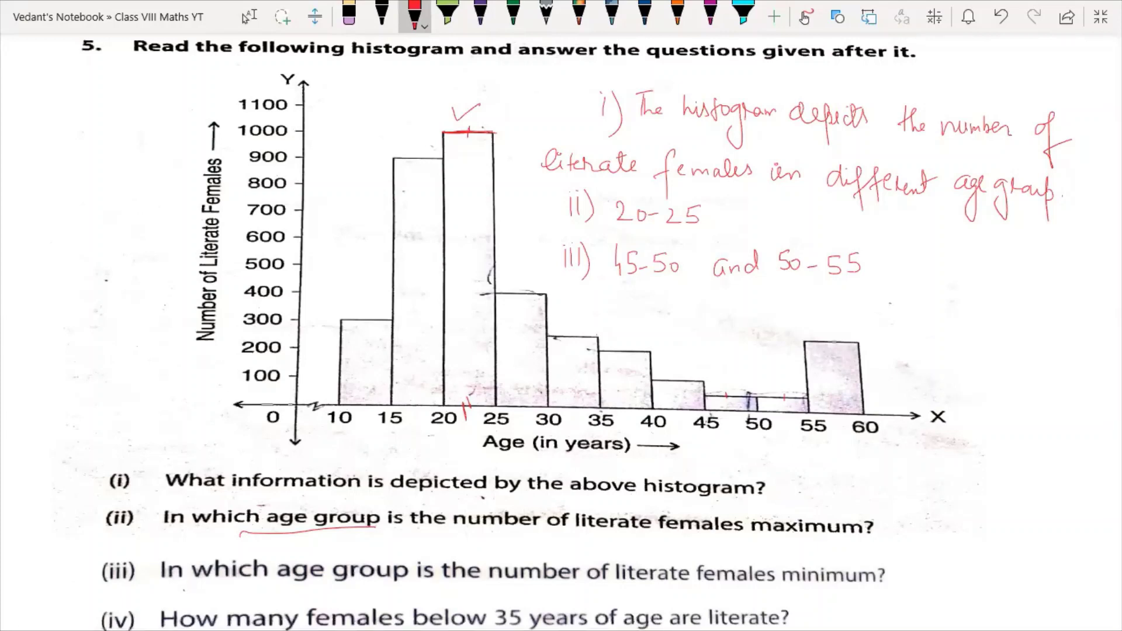
Mark the 35-year boundary on the bars and label answer iv) with age groups 10-15 through 30-35 in red
{"action": "left_click_drag", "start_coordinate": [599, 332], "coordinate": [598, 341]}
{"action": "left_click_drag", "start_coordinate": [595, 333], "coordinate": [597, 347]}
{"action": "mouse_move", "coordinate": [586, 301]}
{"action": "left_mouse_down"}
{"action": "mouse_move", "coordinate": [587, 319]}
{"action": "mouse_move", "coordinate": [607, 299]}
{"action": "mouse_move", "coordinate": [614, 335]}
{"action": "left_mouse_up"}
{"action": "mouse_move", "coordinate": [647, 299]}
{"action": "left_mouse_down"}
{"action": "mouse_move", "coordinate": [647, 319]}
{"action": "mouse_move", "coordinate": [658, 306]}
{"action": "mouse_move", "coordinate": [694, 323]}
{"action": "left_mouse_up"}
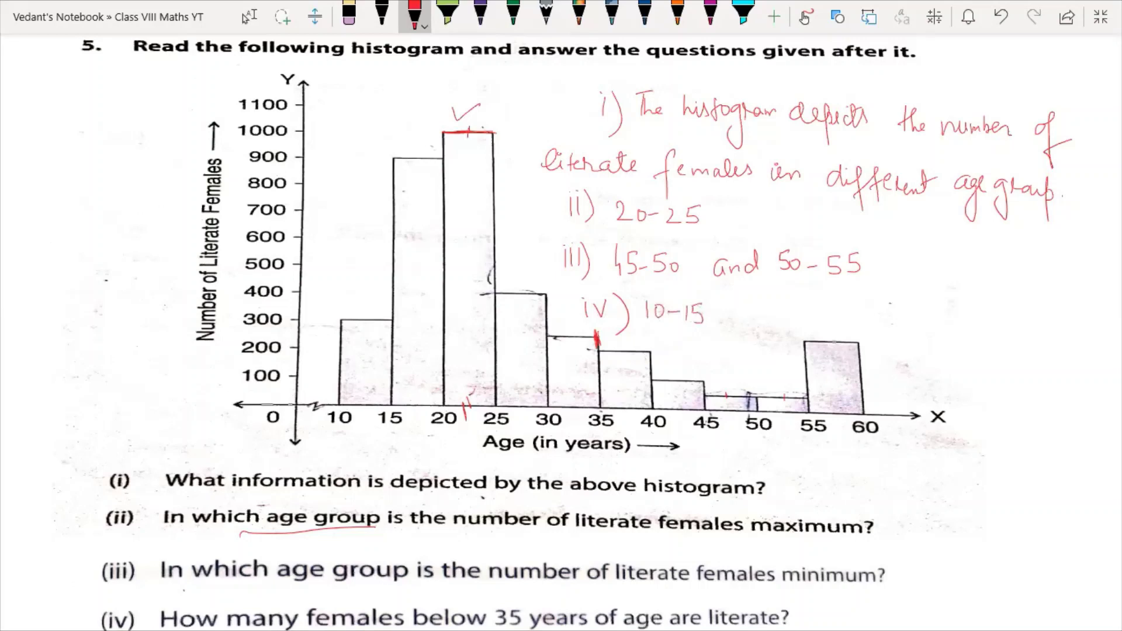
{"action": "mouse_move", "coordinate": [756, 305]}
{"action": "left_mouse_down"}
{"action": "mouse_move", "coordinate": [756, 323]}
{"action": "mouse_move", "coordinate": [773, 312]}
{"action": "mouse_move", "coordinate": [770, 321]}
{"action": "mouse_move", "coordinate": [802, 323]}
{"action": "mouse_move", "coordinate": [813, 312]}
{"action": "mouse_move", "coordinate": [884, 315]}
{"action": "left_mouse_up"}
{"action": "mouse_move", "coordinate": [888, 309]}
{"action": "left_mouse_down"}
{"action": "mouse_move", "coordinate": [900, 323]}
{"action": "mouse_move", "coordinate": [916, 306]}
{"action": "mouse_move", "coordinate": [908, 323]}
{"action": "mouse_move", "coordinate": [955, 328]}
{"action": "mouse_move", "coordinate": [982, 317]}
{"action": "left_mouse_up"}
{"action": "mouse_move", "coordinate": [979, 311]}
{"action": "left_mouse_down"}
{"action": "mouse_move", "coordinate": [980, 327]}
{"action": "mouse_move", "coordinate": [994, 317]}
{"action": "mouse_move", "coordinate": [1058, 331]}
{"action": "left_mouse_up"}
{"action": "mouse_move", "coordinate": [1082, 313]}
{"action": "left_mouse_down"}
{"action": "mouse_move", "coordinate": [1069, 315]}
{"action": "mouse_move", "coordinate": [1075, 335]}
{"action": "left_mouse_up"}
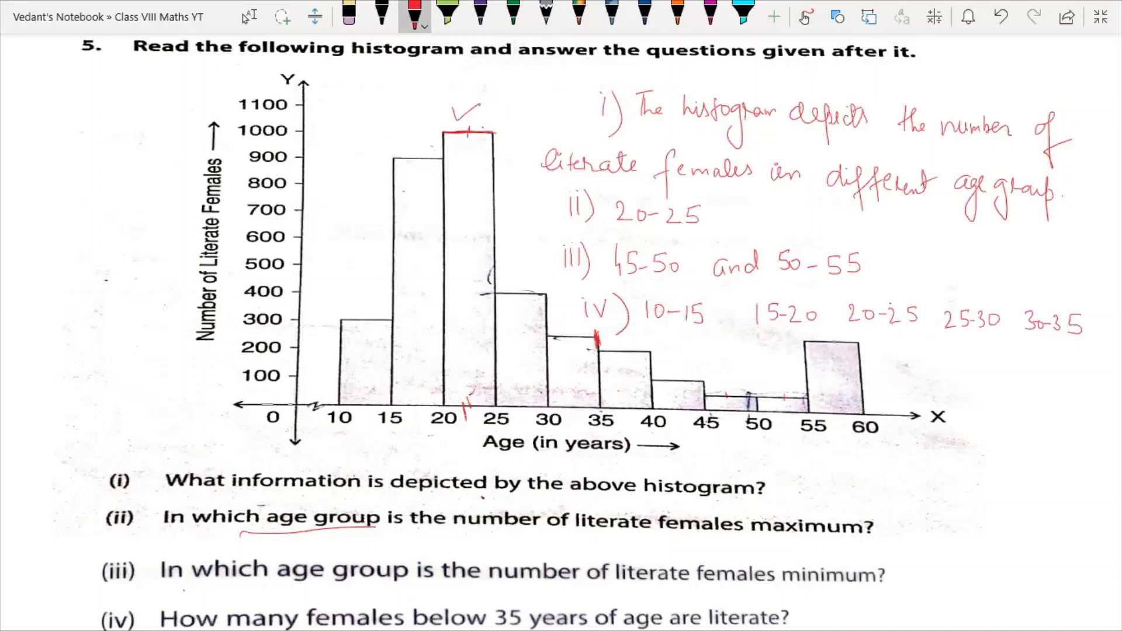
Write counts 300, 900, 1000, 400 and 250 under the age groups and draw a guide line
{"action": "mouse_move", "coordinate": [656, 334]}
{"action": "left_mouse_down"}
{"action": "mouse_move", "coordinate": [654, 350]}
{"action": "mouse_move", "coordinate": [693, 342]}
{"action": "left_mouse_up"}
{"action": "mouse_move", "coordinate": [770, 338]}
{"action": "left_mouse_down"}
{"action": "mouse_move", "coordinate": [764, 356]}
{"action": "mouse_move", "coordinate": [791, 348]}
{"action": "left_mouse_up"}
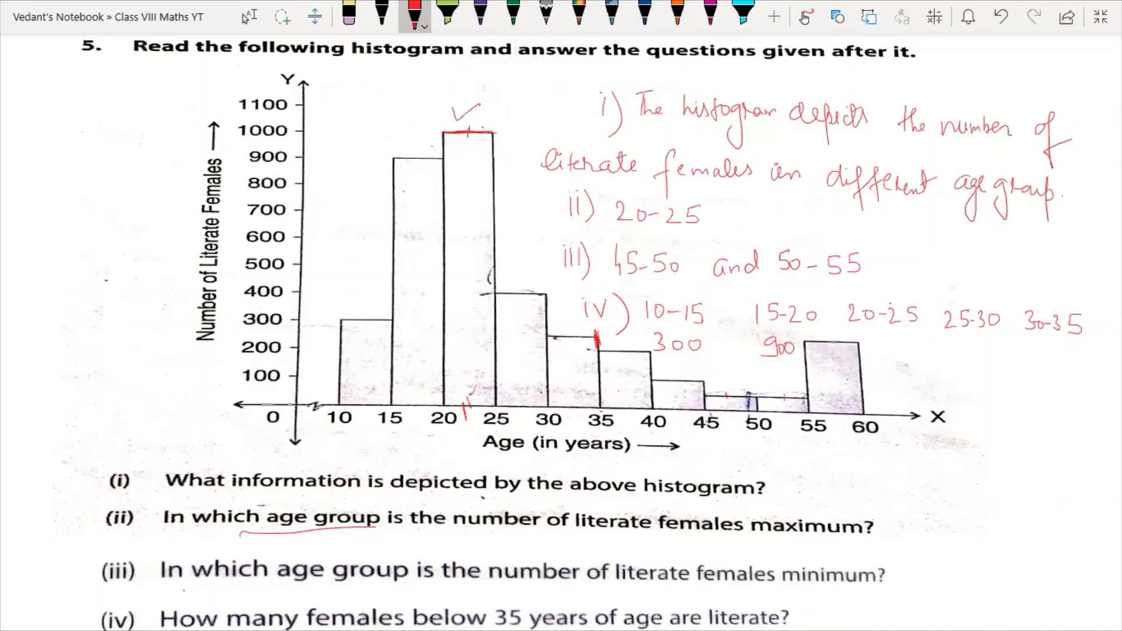
{"action": "mouse_move", "coordinate": [870, 340]}
{"action": "left_mouse_down"}
{"action": "mouse_move", "coordinate": [873, 359]}
{"action": "mouse_move", "coordinate": [898, 350]}
{"action": "left_mouse_up"}
{"action": "mouse_move", "coordinate": [948, 347]}
{"action": "left_mouse_down"}
{"action": "mouse_move", "coordinate": [952, 366]}
{"action": "mouse_move", "coordinate": [975, 360]}
{"action": "left_mouse_up"}
{"action": "mouse_move", "coordinate": [1032, 350]}
{"action": "left_mouse_down"}
{"action": "mouse_move", "coordinate": [1045, 365]}
{"action": "mouse_move", "coordinate": [1057, 353]}
{"action": "mouse_move", "coordinate": [1047, 365]}
{"action": "mouse_move", "coordinate": [1066, 362]}
{"action": "left_mouse_up"}
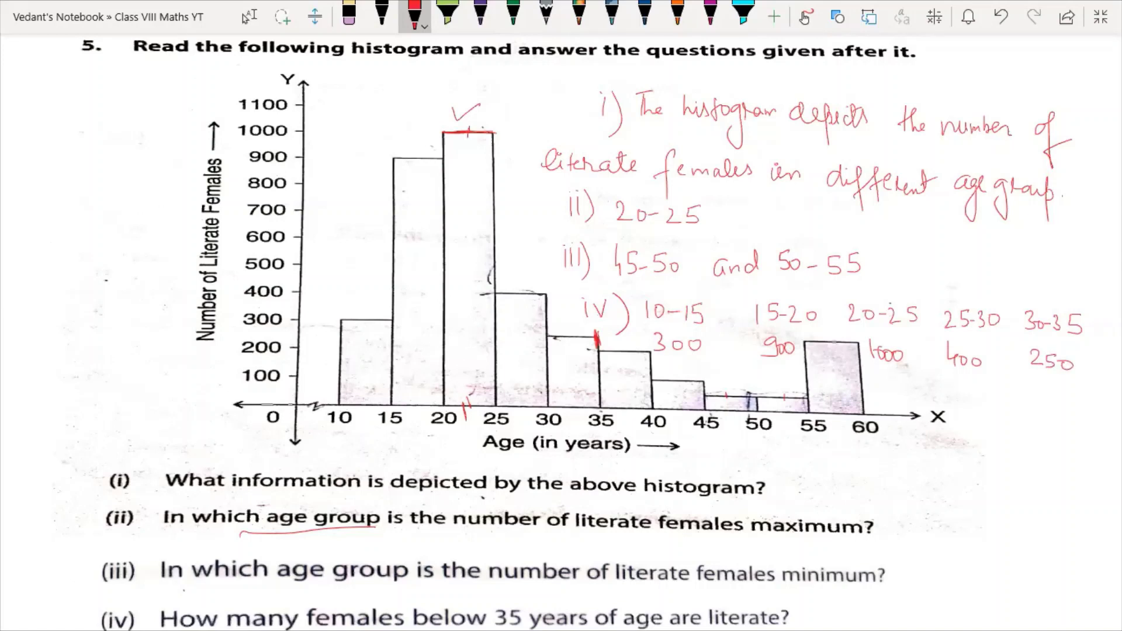
{"action": "left_click_drag", "start_coordinate": [547, 338], "coordinate": [497, 339]}
Underline the counts 300, 900, 1000, 400 and 250 in red to add them up
{"action": "left_click_drag", "start_coordinate": [969, 407], "coordinate": [971, 438]}
{"action": "left_click_drag", "start_coordinate": [653, 359], "coordinate": [673, 358]}
{"action": "left_click_drag", "start_coordinate": [763, 362], "coordinate": [788, 362]}
{"action": "left_click_drag", "start_coordinate": [870, 364], "coordinate": [912, 368]}
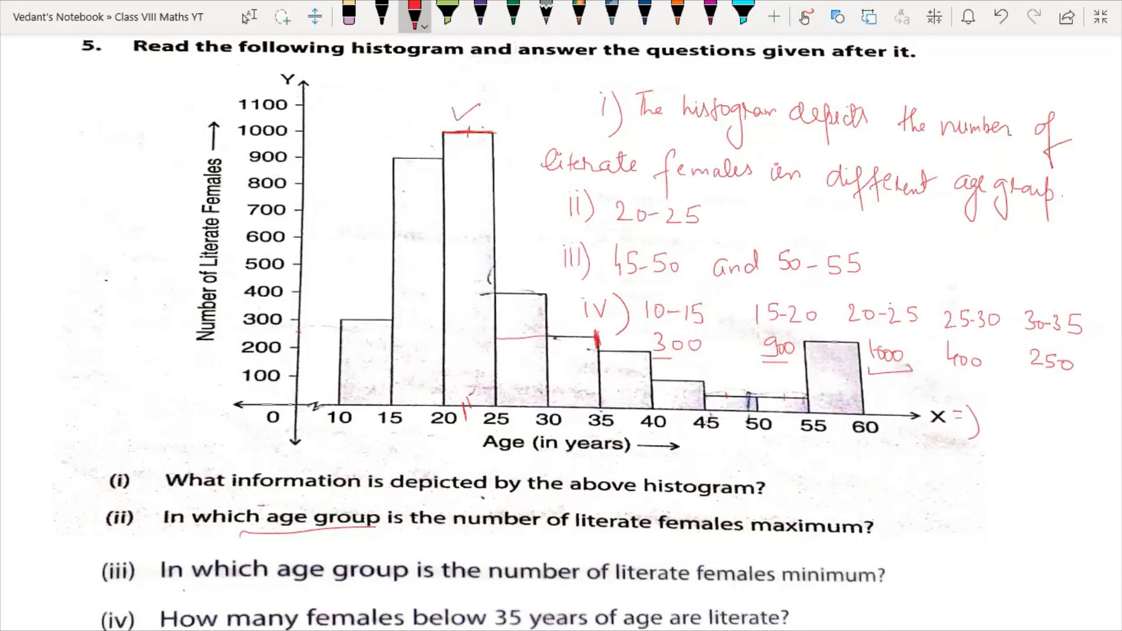
{"action": "left_click_drag", "start_coordinate": [943, 371], "coordinate": [988, 369]}
{"action": "left_click_drag", "start_coordinate": [1030, 376], "coordinate": [1083, 373]}
{"action": "mouse_move", "coordinate": [993, 421]}
{"action": "left_mouse_down"}
{"action": "mouse_move", "coordinate": [1011, 437]}
{"action": "mouse_move", "coordinate": [1062, 428]}
{"action": "left_mouse_up"}
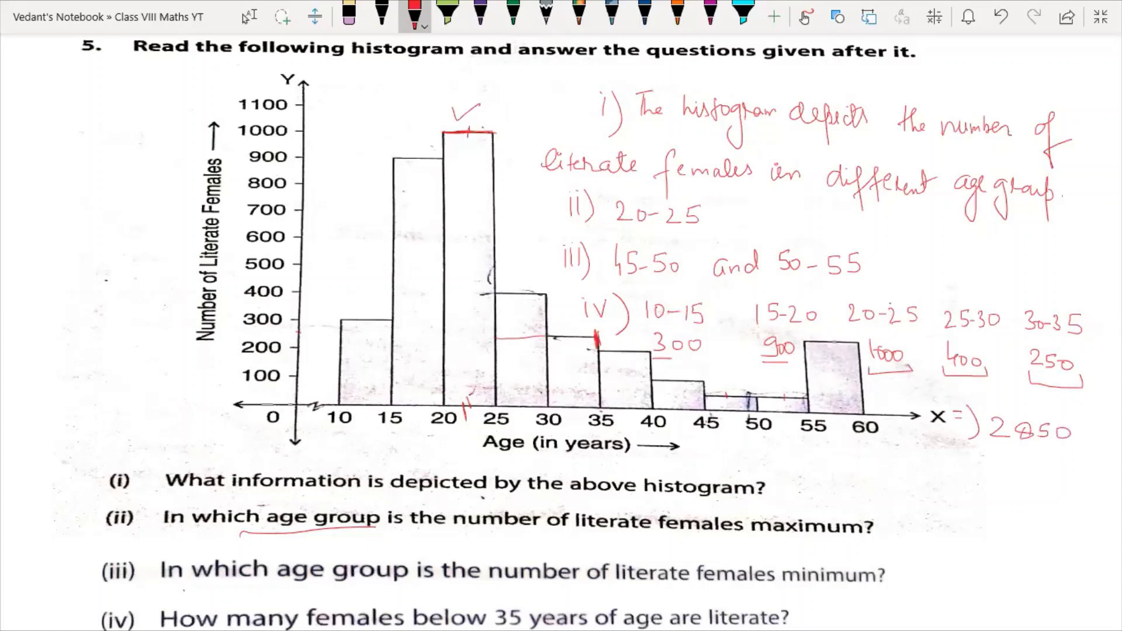
Bracket the total 2850, tick question (iv), and return to selecting
{"action": "mouse_move", "coordinate": [988, 444]}
{"action": "left_mouse_down"}
{"action": "mouse_move", "coordinate": [1056, 462]}
{"action": "mouse_move", "coordinate": [1088, 444]}
{"action": "left_mouse_up"}
{"action": "left_click_drag", "start_coordinate": [792, 620], "coordinate": [820, 610]}
{"action": "key", "text": "Escape"}
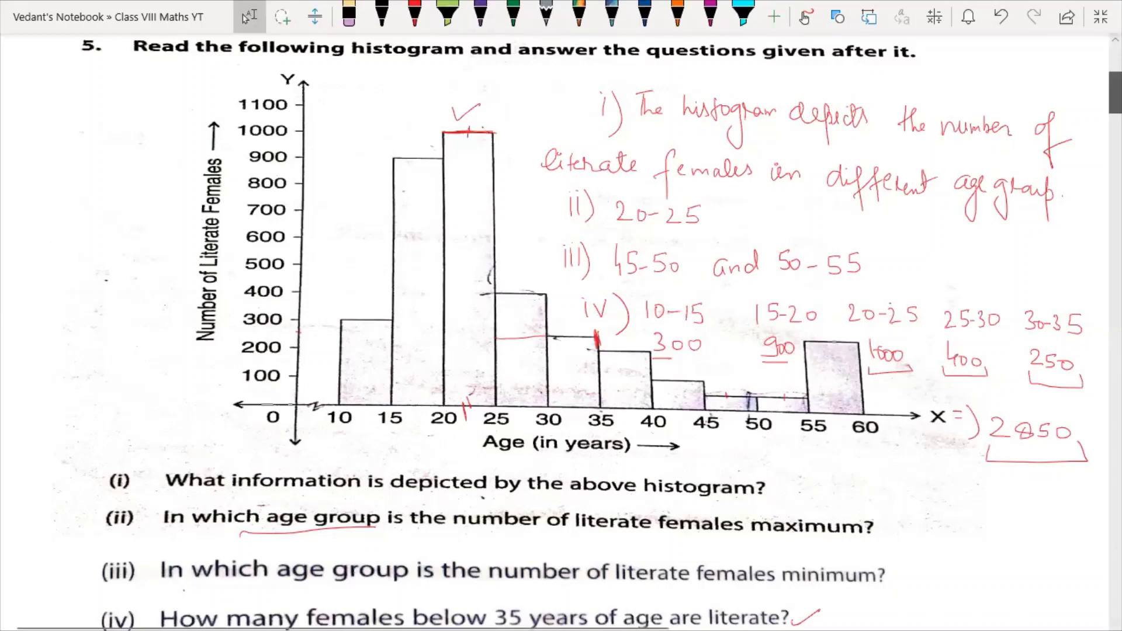
Scroll down to the histogram of 40 Class VIII students' English marks and pick the red pen
{"action": "scroll", "coordinate": [561, 328], "scroll_direction": "down", "scroll_amount": 10}
{"action": "scroll", "coordinate": [93, 438], "scroll_direction": "down", "scroll_amount": 3}
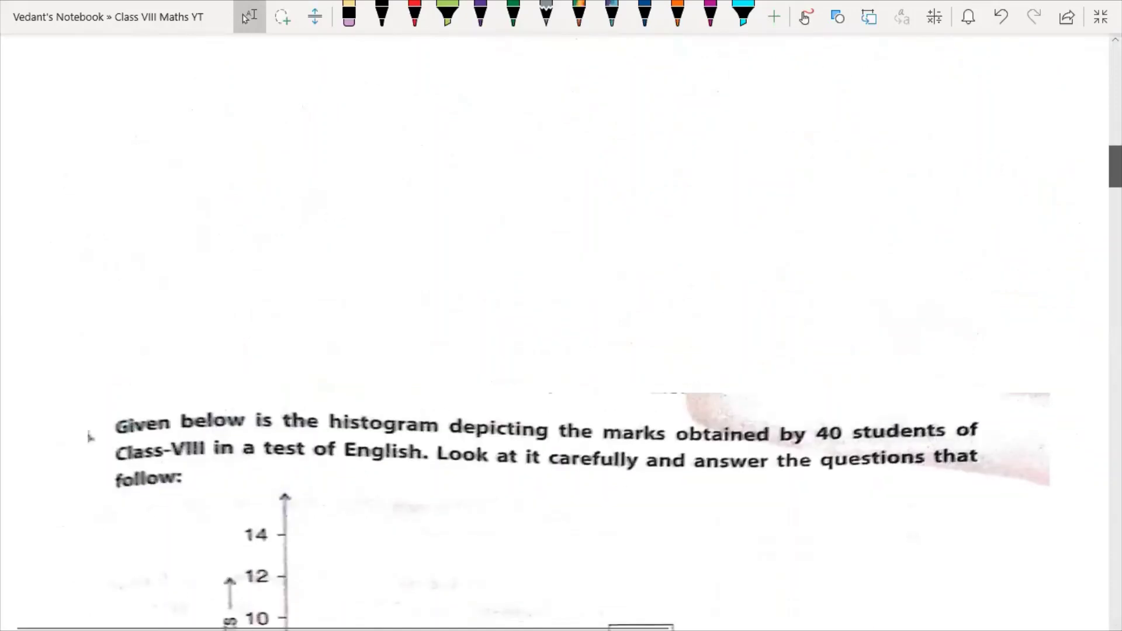
{"action": "scroll", "coordinate": [92, 438], "scroll_direction": "down", "scroll_amount": 3}
{"action": "scroll", "coordinate": [561, 327], "scroll_direction": "down", "scroll_amount": 1}
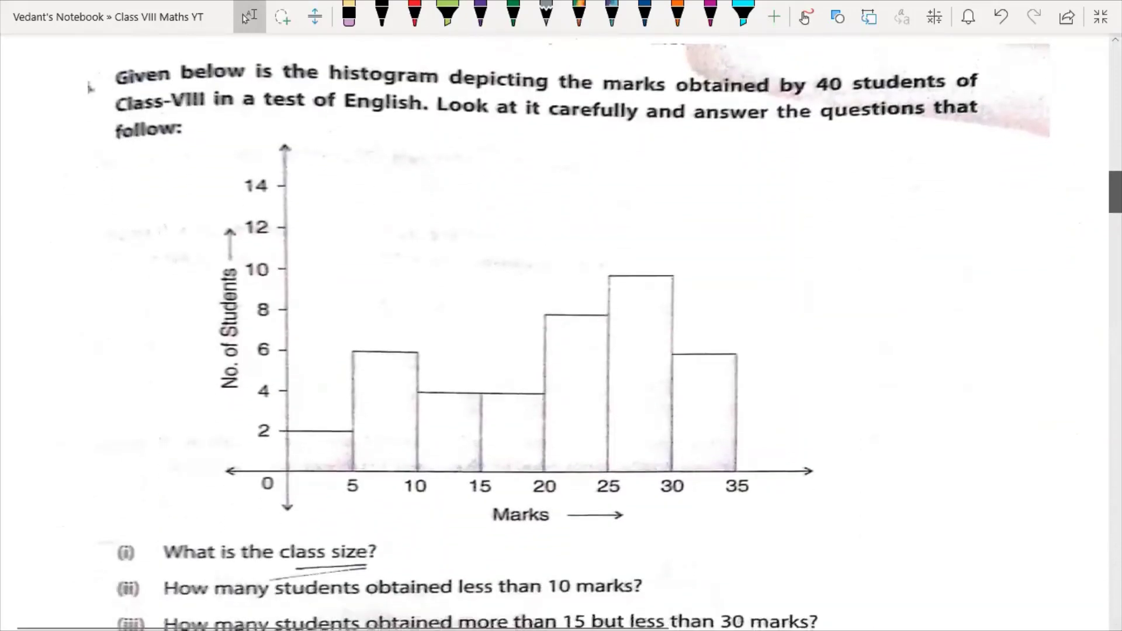
{"action": "scroll", "coordinate": [562, 327], "scroll_direction": "down", "scroll_amount": 1}
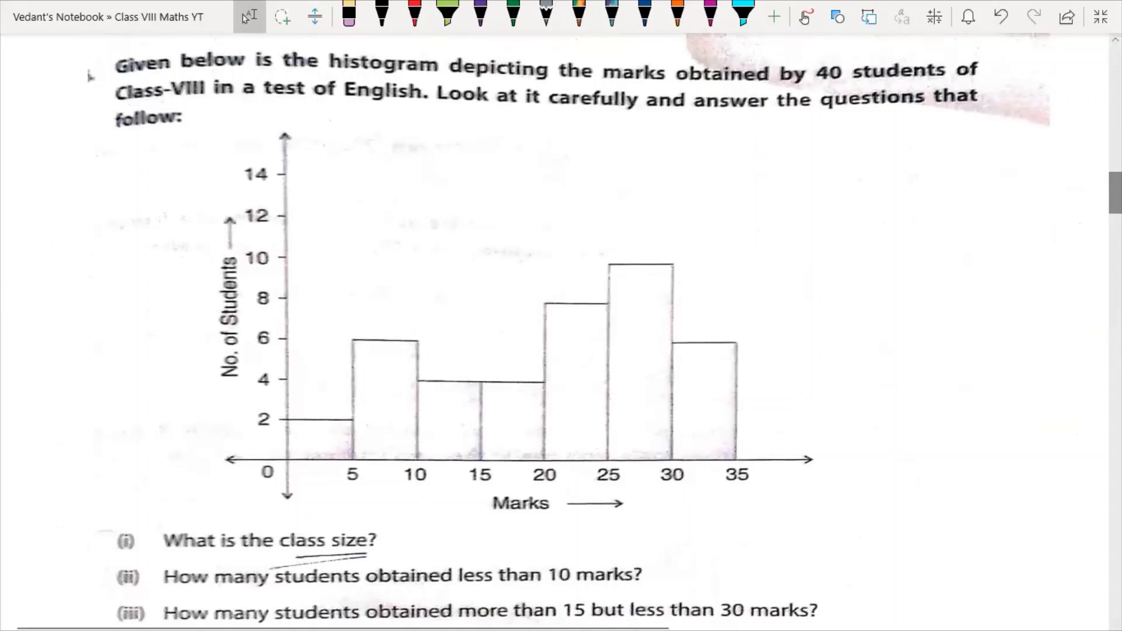
{"action": "left_click", "coordinate": [414, 13]}
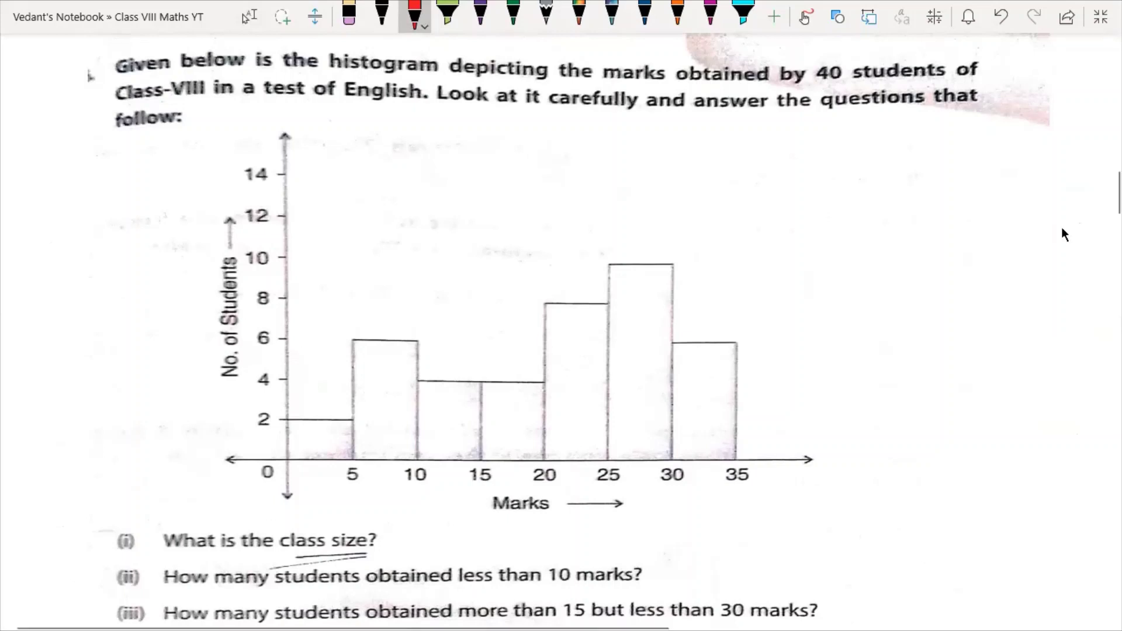
{"action": "left_click", "coordinate": [249, 17]}
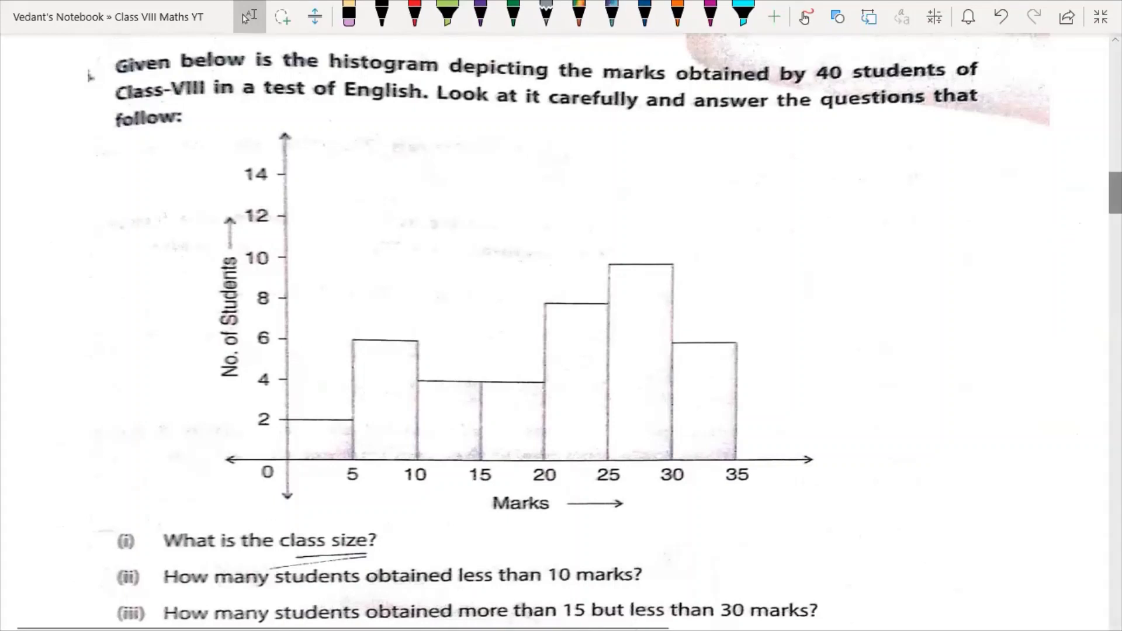
{"action": "scroll", "coordinate": [561, 327], "scroll_direction": "down", "scroll_amount": 1}
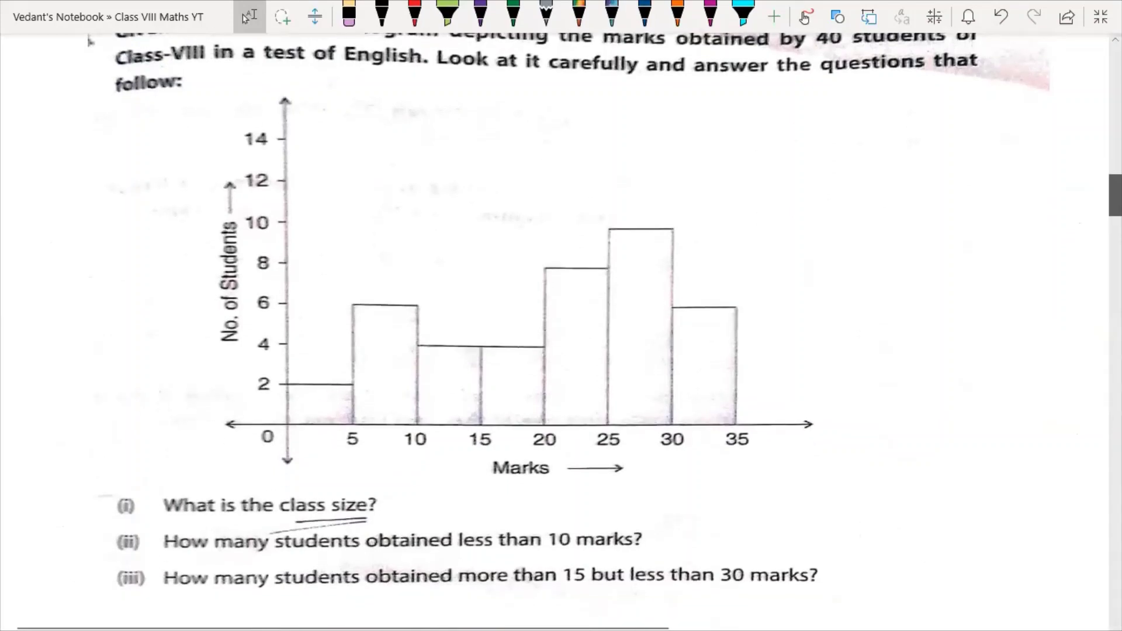
{"action": "left_click", "coordinate": [415, 16]}
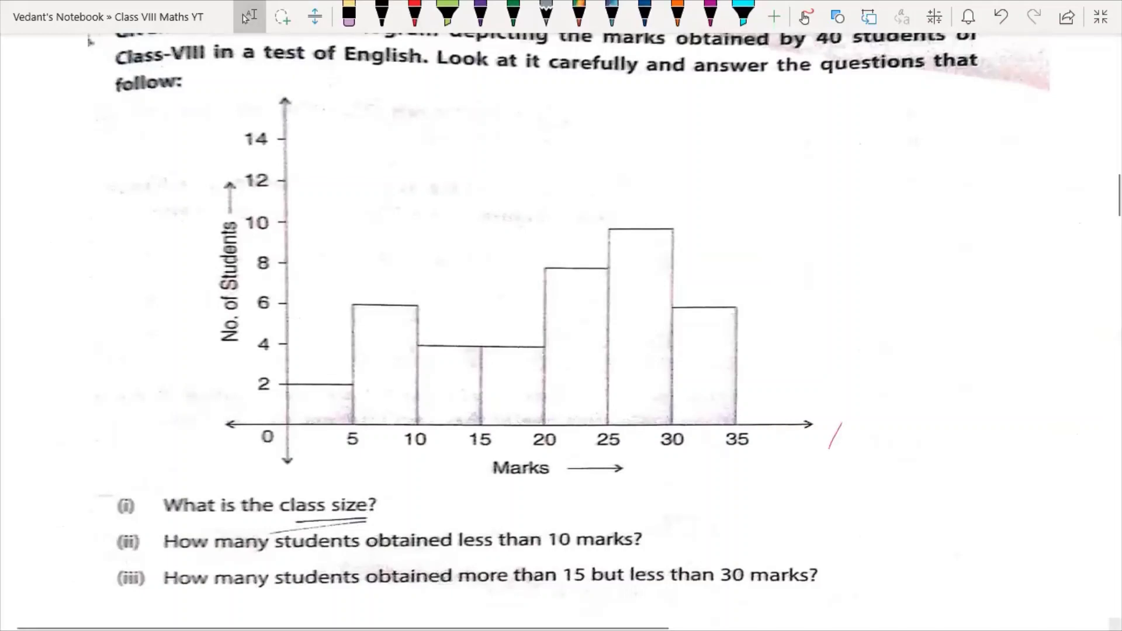
Label the histogram's horizontal axis X and vertical axis Y in red
{"action": "left_click_drag", "start_coordinate": [827, 430], "coordinate": [848, 448]}
{"action": "left_click_drag", "start_coordinate": [842, 428], "coordinate": [829, 449]}
{"action": "mouse_move", "coordinate": [297, 76]}
{"action": "left_mouse_down"}
{"action": "mouse_move", "coordinate": [286, 96]}
{"action": "mouse_move", "coordinate": [266, 77]}
{"action": "left_mouse_up"}
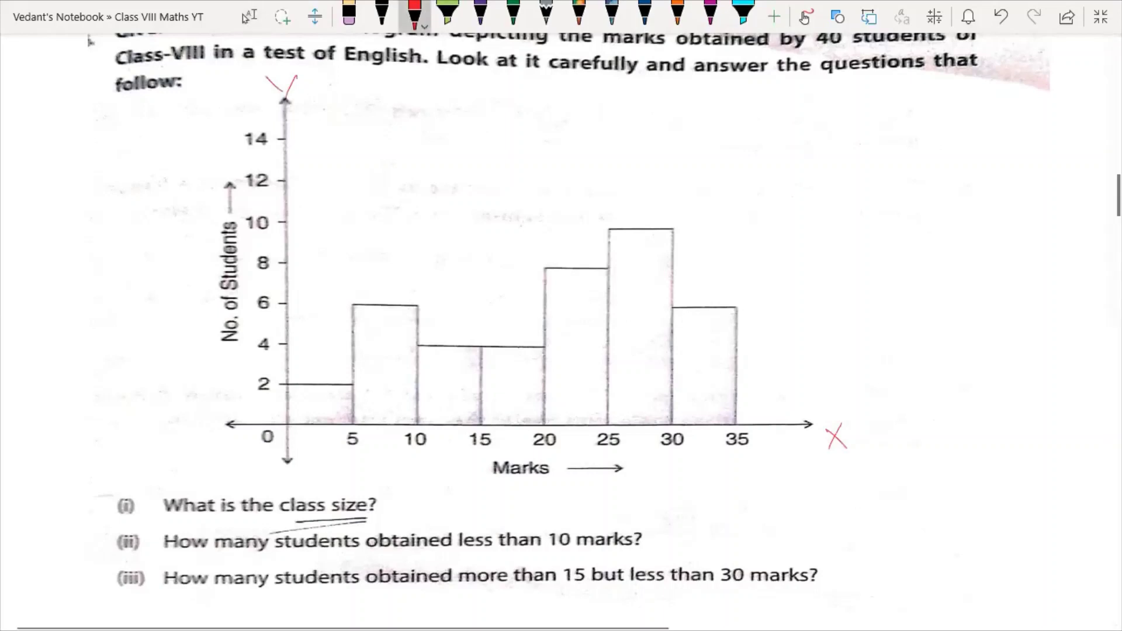
{"action": "left_click", "coordinate": [415, 12]}
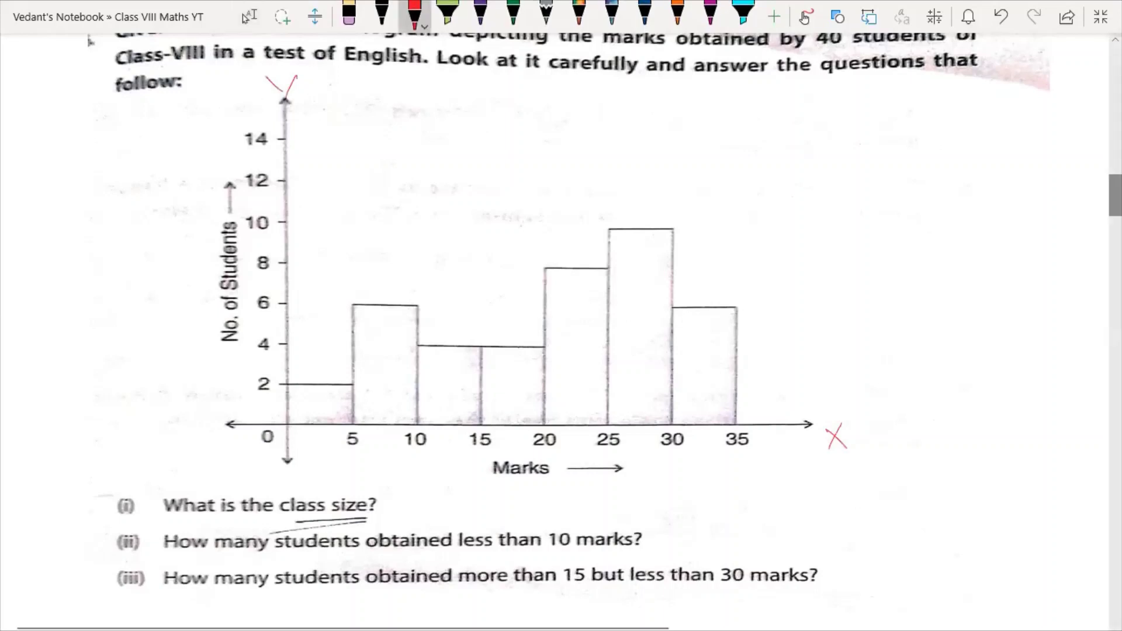
List the class intervals 0-5, 5-10 and 10-15 at the right of the page
{"action": "left_click_drag", "start_coordinate": [888, 102], "coordinate": [904, 114]}
{"action": "mouse_move", "coordinate": [925, 102]}
{"action": "left_mouse_down"}
{"action": "mouse_move", "coordinate": [867, 160]}
{"action": "mouse_move", "coordinate": [898, 158]}
{"action": "left_mouse_up"}
{"action": "mouse_move", "coordinate": [905, 153]}
{"action": "left_mouse_down"}
{"action": "mouse_move", "coordinate": [905, 164]}
{"action": "mouse_move", "coordinate": [915, 155]}
{"action": "left_mouse_up"}
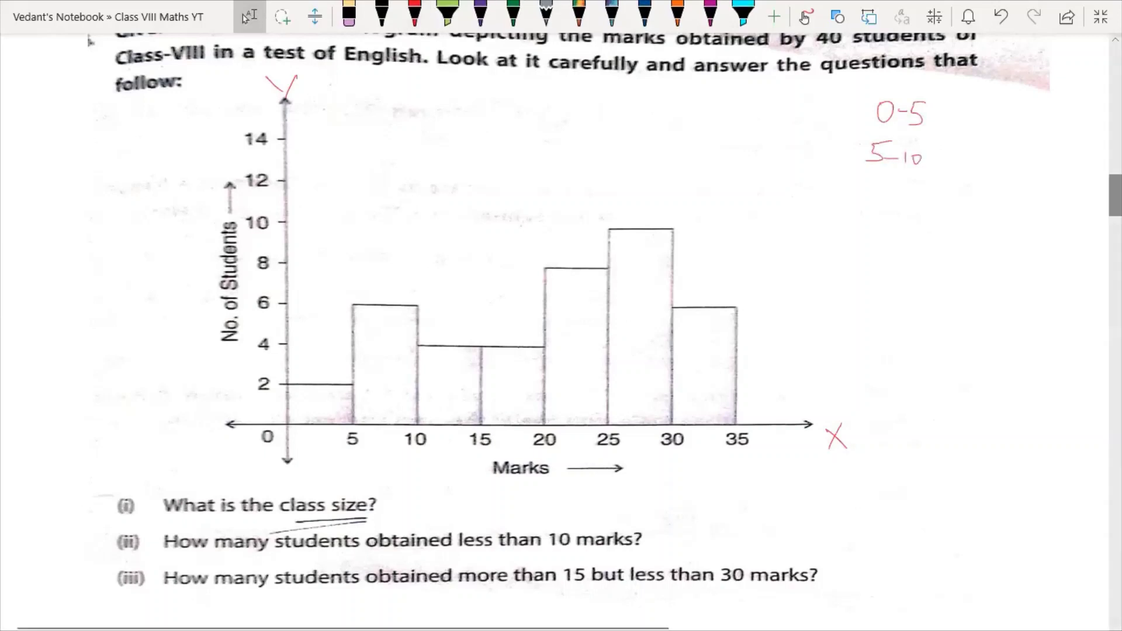
{"action": "left_click_drag", "start_coordinate": [863, 186], "coordinate": [864, 208]}
{"action": "left_click_drag", "start_coordinate": [872, 198], "coordinate": [902, 209]}
{"action": "left_click_drag", "start_coordinate": [919, 192], "coordinate": [909, 209]}
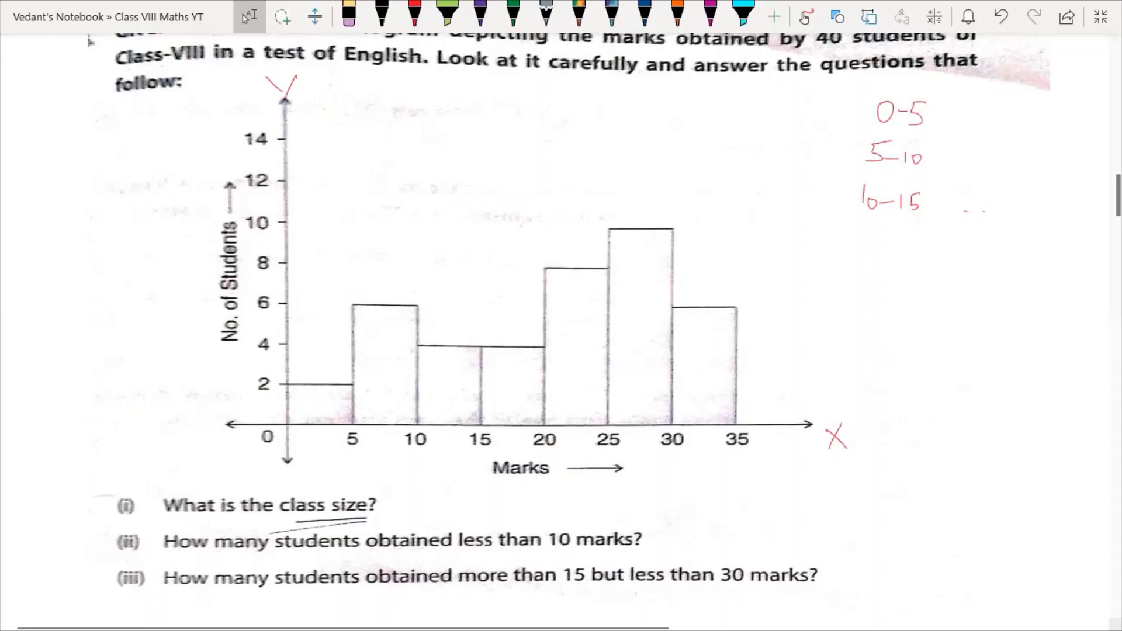
Reselect red ink and number the first answer 1)
{"action": "left_click", "coordinate": [414, 11]}
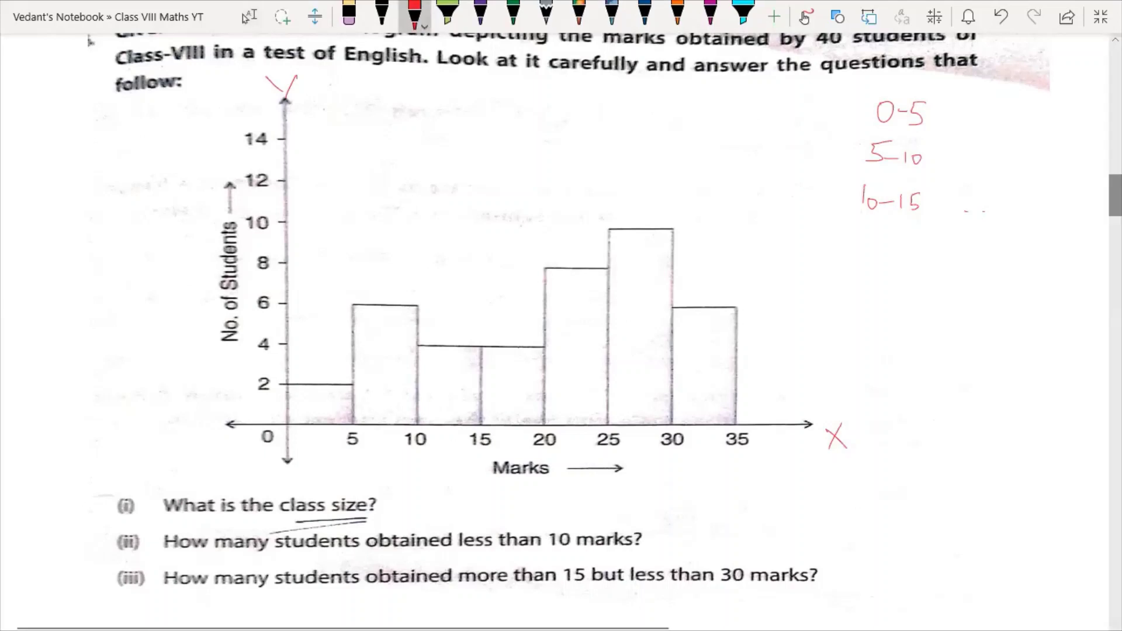
{"action": "left_click", "coordinate": [249, 16]}
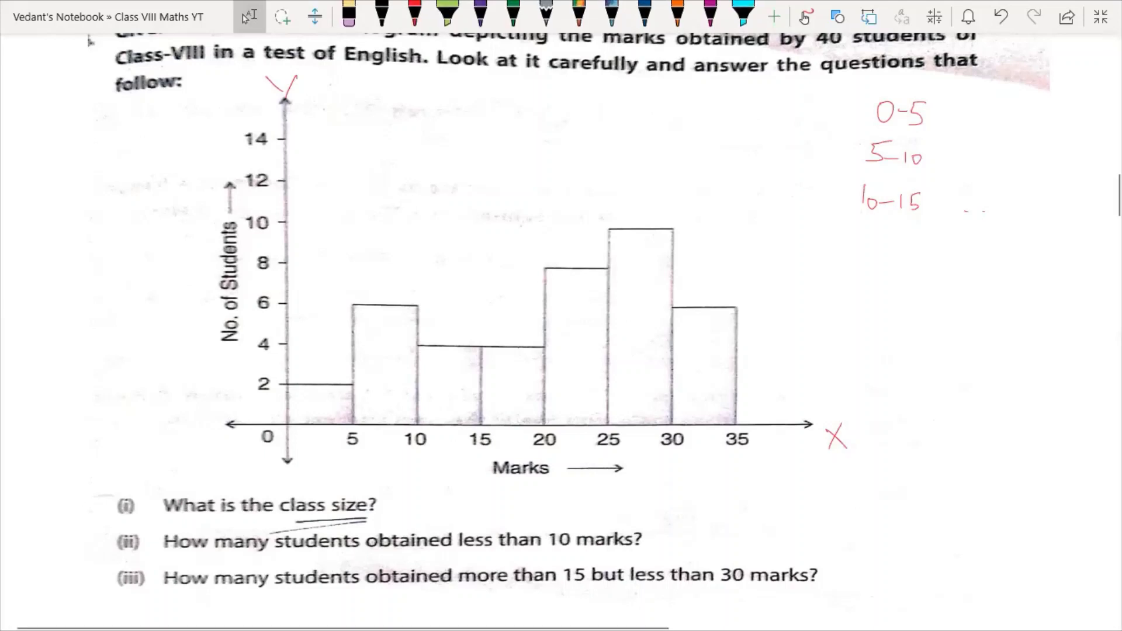
{"action": "left_click", "coordinate": [414, 12]}
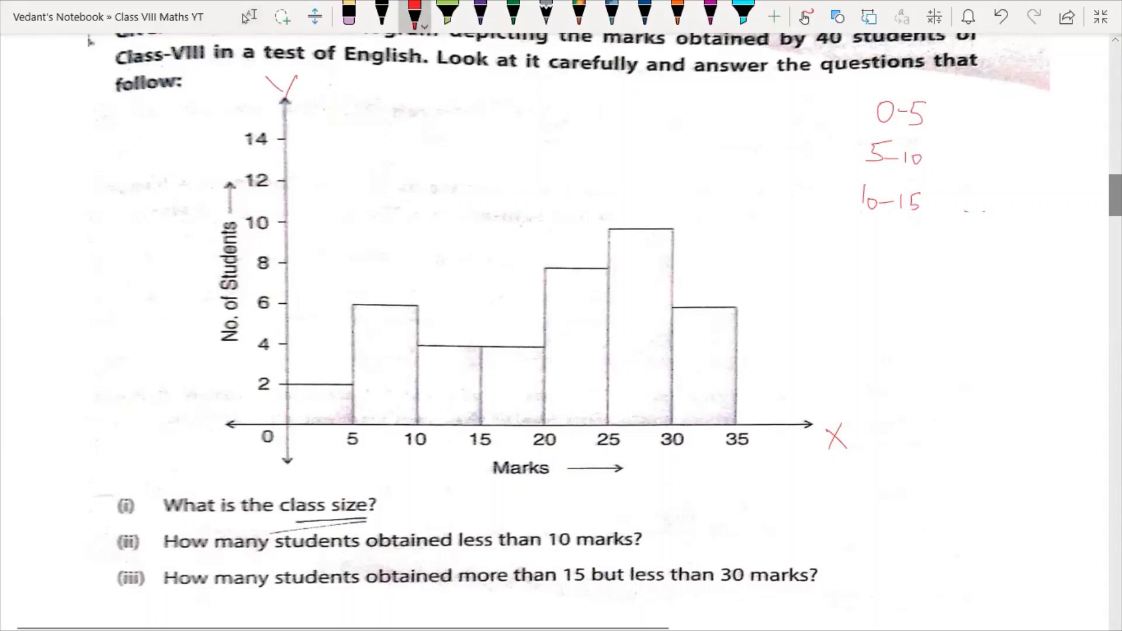
{"action": "left_click_drag", "start_coordinate": [826, 246], "coordinate": [825, 290]}
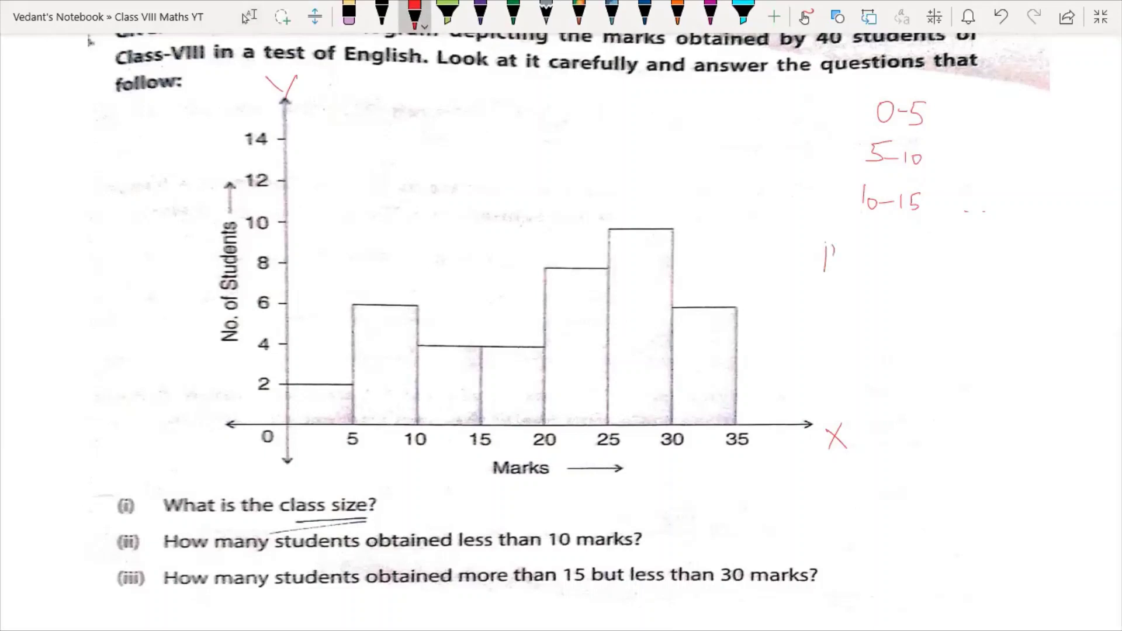
Write 5 as answer 1) and start answer ii) with 0-5 + 5-10
{"action": "left_click", "coordinate": [248, 17]}
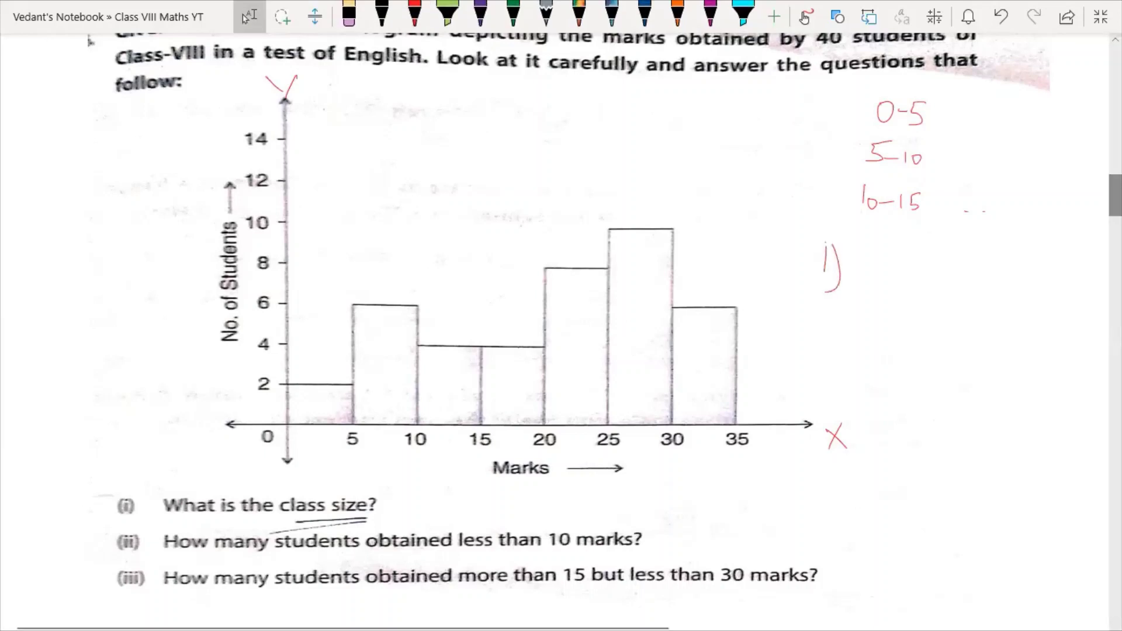
{"action": "left_click_drag", "start_coordinate": [900, 251], "coordinate": [880, 276]}
{"action": "left_click", "coordinate": [415, 14]}
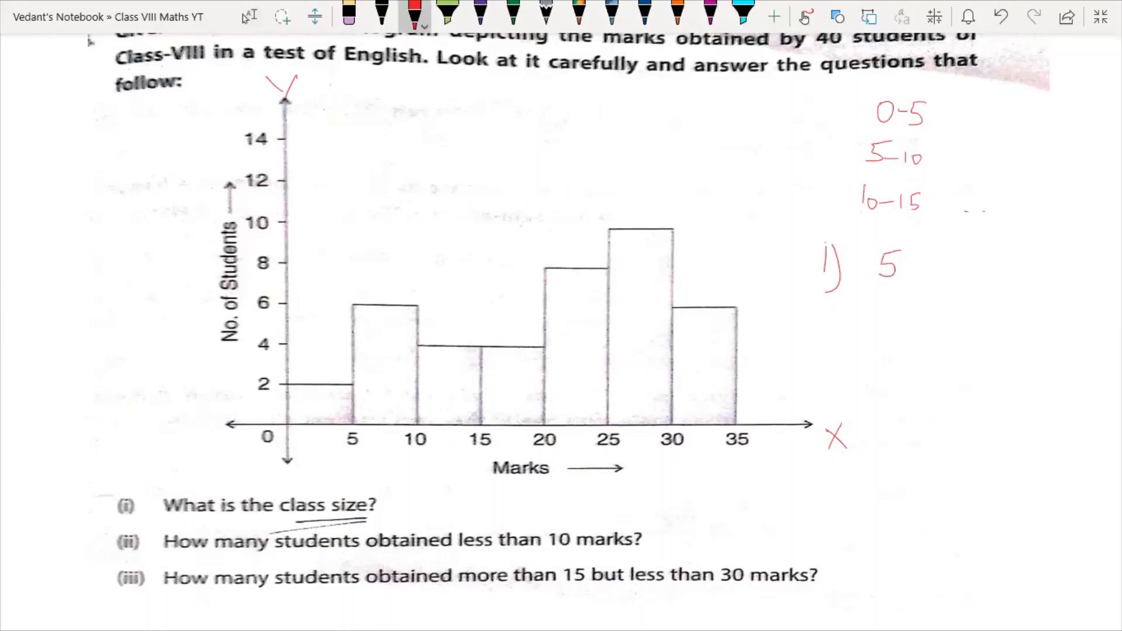
{"action": "mouse_move", "coordinate": [808, 314]}
{"action": "left_mouse_down"}
{"action": "mouse_move", "coordinate": [805, 341]}
{"action": "mouse_move", "coordinate": [824, 362]}
{"action": "left_mouse_up"}
{"action": "left_click_drag", "start_coordinate": [877, 323], "coordinate": [890, 330]}
{"action": "mouse_move", "coordinate": [900, 321]}
{"action": "left_mouse_down"}
{"action": "mouse_move", "coordinate": [896, 338]}
{"action": "mouse_move", "coordinate": [940, 342]}
{"action": "left_mouse_up"}
{"action": "mouse_move", "coordinate": [932, 333]}
{"action": "left_mouse_down"}
{"action": "mouse_move", "coordinate": [1002, 340]}
{"action": "mouse_move", "coordinate": [1025, 327]}
{"action": "left_mouse_up"}
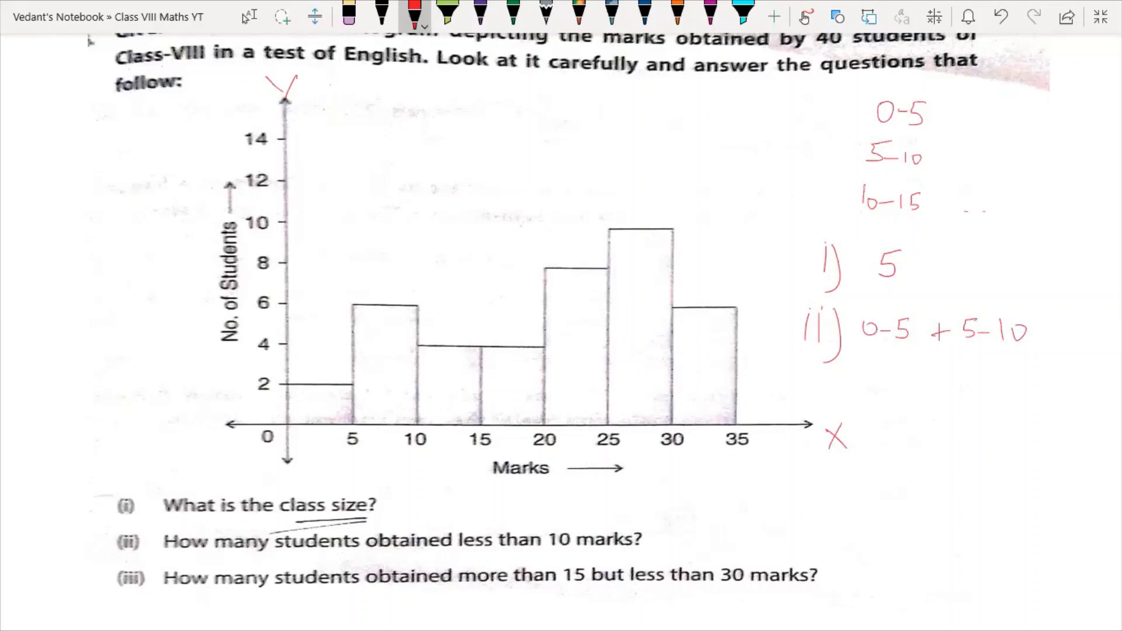
Complete answer ii) as 2 + 6 = 8 Students
{"action": "mouse_move", "coordinate": [839, 371]}
{"action": "left_mouse_down"}
{"action": "mouse_move", "coordinate": [837, 398]}
{"action": "mouse_move", "coordinate": [922, 378]}
{"action": "left_mouse_up"}
{"action": "left_click_drag", "start_coordinate": [963, 363], "coordinate": [956, 375]}
{"action": "left_click_drag", "start_coordinate": [1006, 374], "coordinate": [1047, 374]}
{"action": "left_click_drag", "start_coordinate": [1023, 414], "coordinate": [1003, 431]}
{"action": "mouse_move", "coordinate": [1029, 422]}
{"action": "left_mouse_down"}
{"action": "mouse_move", "coordinate": [1029, 433]}
{"action": "mouse_move", "coordinate": [1057, 437]}
{"action": "left_mouse_up"}
{"action": "mouse_move", "coordinate": [1060, 431]}
{"action": "left_mouse_down"}
{"action": "mouse_move", "coordinate": [1082, 424]}
{"action": "mouse_move", "coordinate": [1089, 440]}
{"action": "left_mouse_up"}
{"action": "mouse_move", "coordinate": [1102, 432]}
{"action": "left_mouse_down"}
{"action": "mouse_move", "coordinate": [1093, 441]}
{"action": "mouse_move", "coordinate": [1092, 431]}
{"action": "left_mouse_up"}
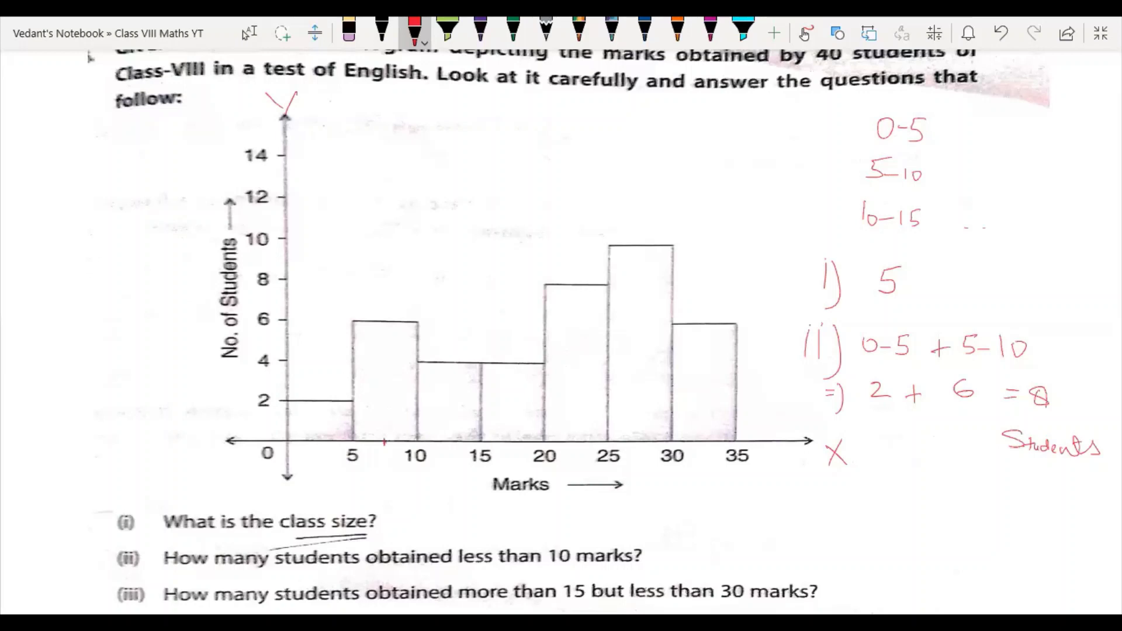
Scroll down, take red ink, mark the 15-20 and 20-25 bar tops, and underline 30
{"action": "scroll", "coordinate": [818, 529], "scroll_direction": "down", "scroll_amount": 1}
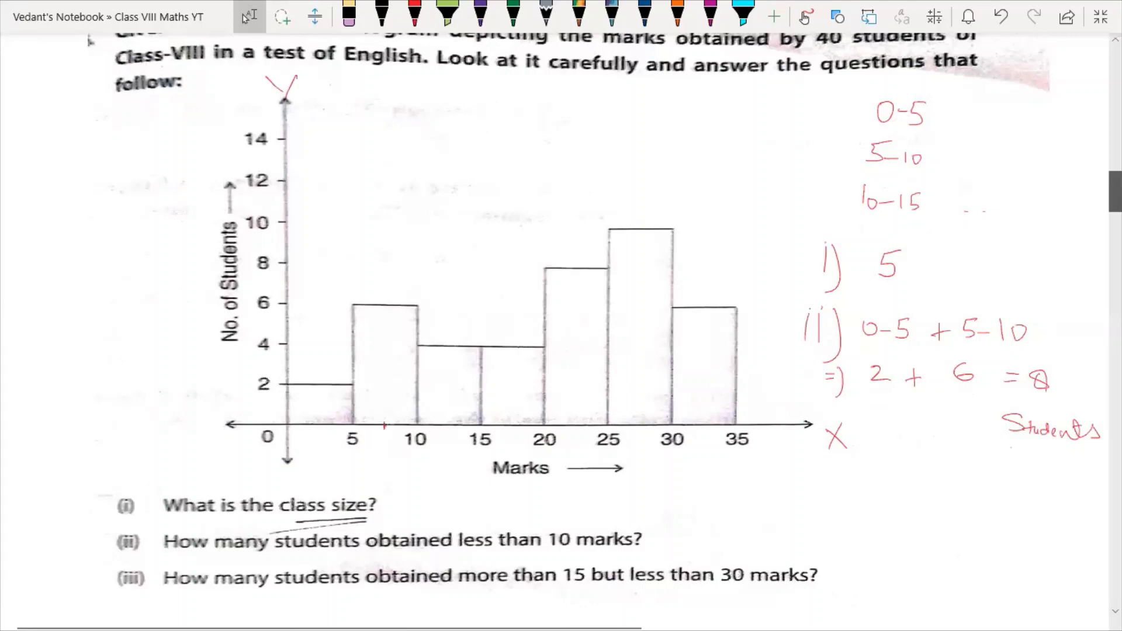
{"action": "scroll", "coordinate": [605, 310], "scroll_direction": "down", "scroll_amount": 1}
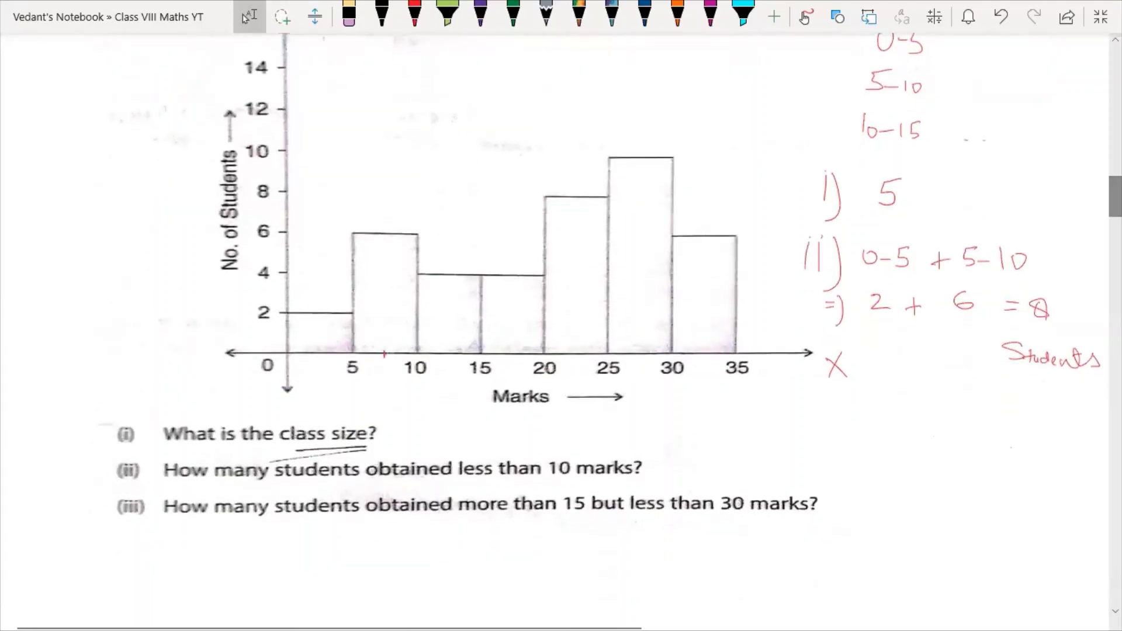
{"action": "left_click", "coordinate": [414, 13]}
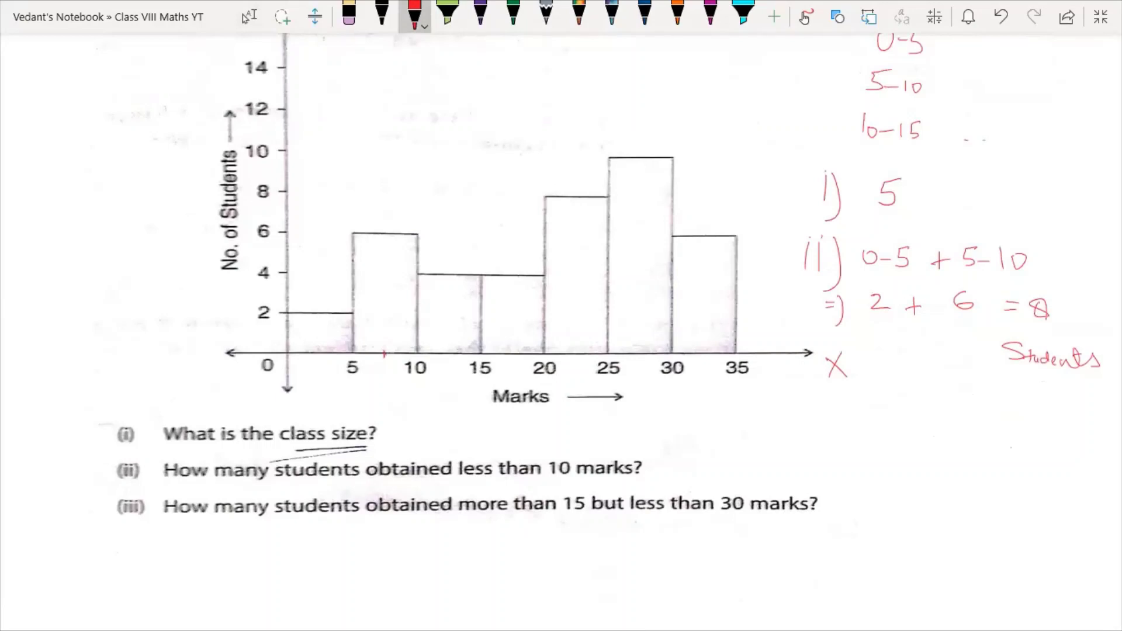
{"action": "left_click_drag", "start_coordinate": [502, 271], "coordinate": [502, 286]}
{"action": "left_click_drag", "start_coordinate": [579, 192], "coordinate": [580, 205]}
{"action": "left_click_drag", "start_coordinate": [715, 514], "coordinate": [754, 507]}
Write answer iii): 15-20, 20-25, 25-30 give 4 + 8 + 10 = 22 Students
{"action": "left_click_drag", "start_coordinate": [782, 406], "coordinate": [789, 426]}
{"action": "left_click_drag", "start_coordinate": [804, 423], "coordinate": [885, 429]}
{"action": "left_click_drag", "start_coordinate": [895, 431], "coordinate": [1026, 433]}
{"action": "mouse_move", "coordinate": [1044, 426]}
{"action": "left_mouse_down"}
{"action": "mouse_move", "coordinate": [1039, 434]}
{"action": "mouse_move", "coordinate": [1045, 426]}
{"action": "left_mouse_up"}
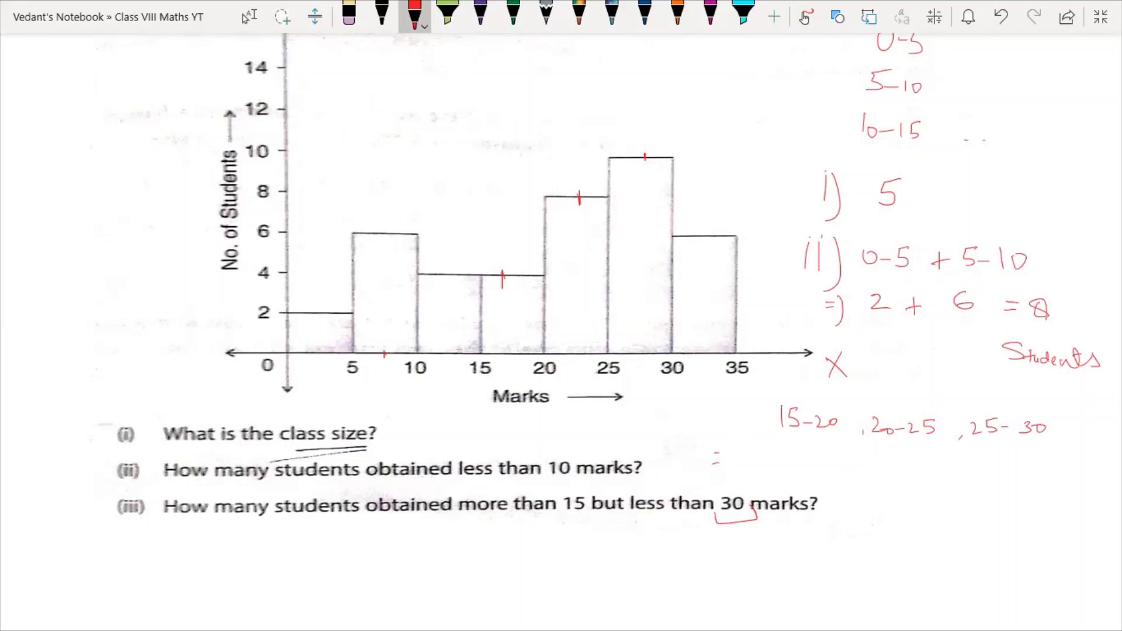
{"action": "left_click_drag", "start_coordinate": [789, 446], "coordinate": [802, 462]}
{"action": "mouse_move", "coordinate": [796, 453]}
{"action": "left_mouse_down"}
{"action": "mouse_move", "coordinate": [796, 479]}
{"action": "mouse_move", "coordinate": [829, 485]}
{"action": "mouse_move", "coordinate": [841, 474]}
{"action": "mouse_move", "coordinate": [877, 488]}
{"action": "mouse_move", "coordinate": [892, 473]}
{"action": "mouse_move", "coordinate": [914, 496]}
{"action": "mouse_move", "coordinate": [926, 484]}
{"action": "left_mouse_up"}
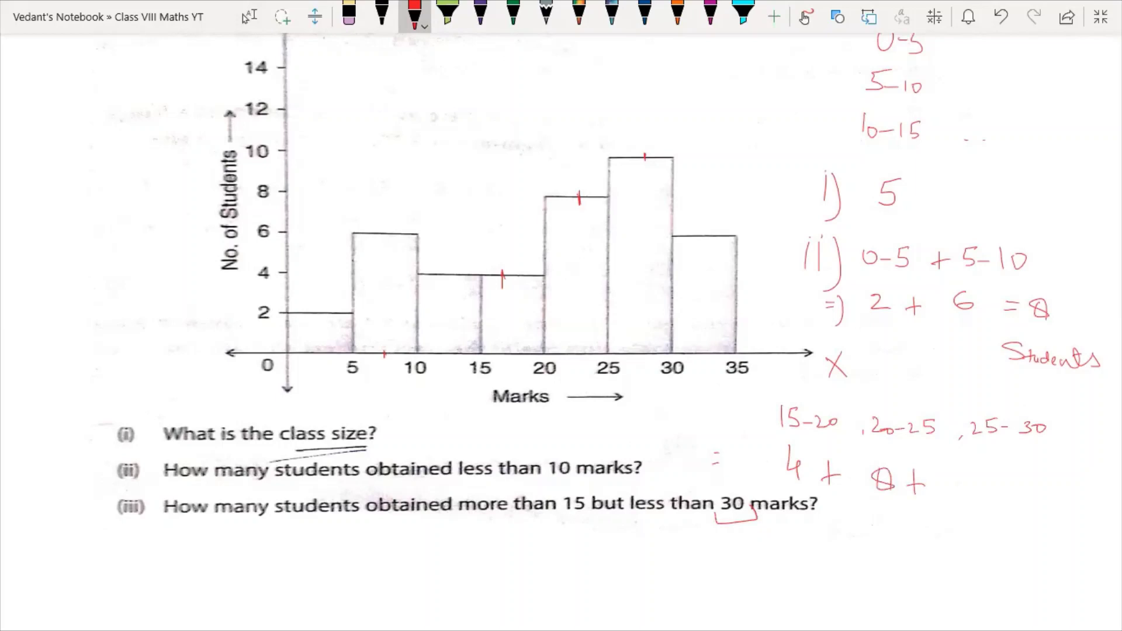
{"action": "mouse_move", "coordinate": [964, 471]}
{"action": "left_mouse_down"}
{"action": "mouse_move", "coordinate": [965, 492]}
{"action": "mouse_move", "coordinate": [974, 484]}
{"action": "left_mouse_up"}
{"action": "mouse_move", "coordinate": [839, 535]}
{"action": "left_mouse_down"}
{"action": "mouse_move", "coordinate": [896, 556]}
{"action": "mouse_move", "coordinate": [954, 560]}
{"action": "mouse_move", "coordinate": [971, 559]}
{"action": "mouse_move", "coordinate": [982, 539]}
{"action": "mouse_move", "coordinate": [986, 555]}
{"action": "mouse_move", "coordinate": [1012, 534]}
{"action": "mouse_move", "coordinate": [1020, 558]}
{"action": "left_mouse_up"}
{"action": "mouse_move", "coordinate": [1034, 543]}
{"action": "left_mouse_down"}
{"action": "mouse_move", "coordinate": [1028, 564]}
{"action": "mouse_move", "coordinate": [1030, 541]}
{"action": "left_mouse_up"}
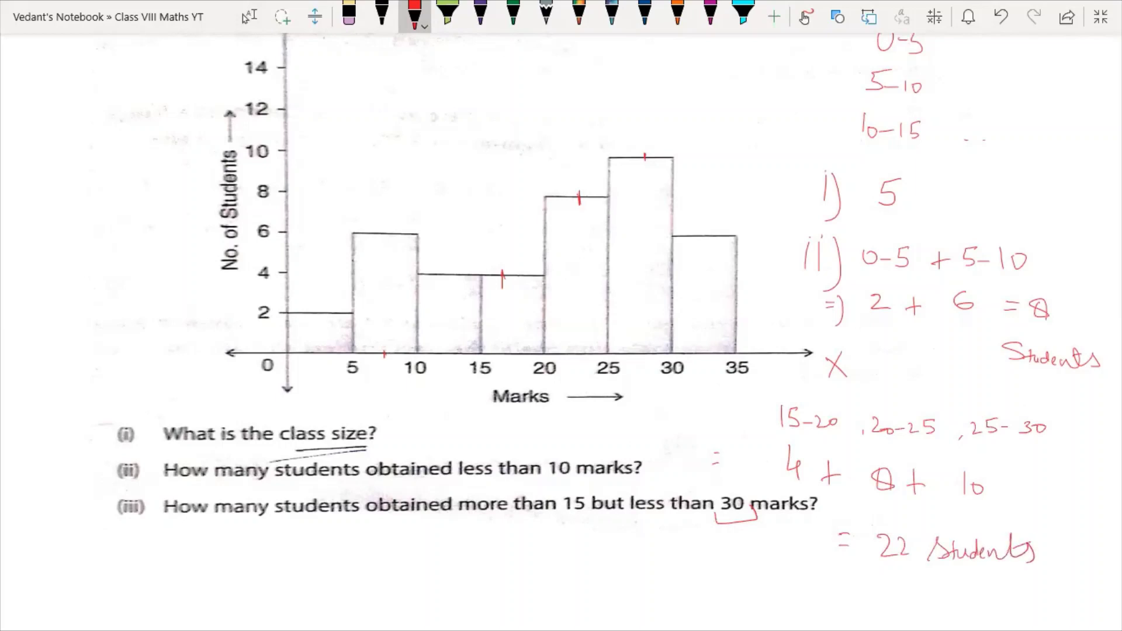